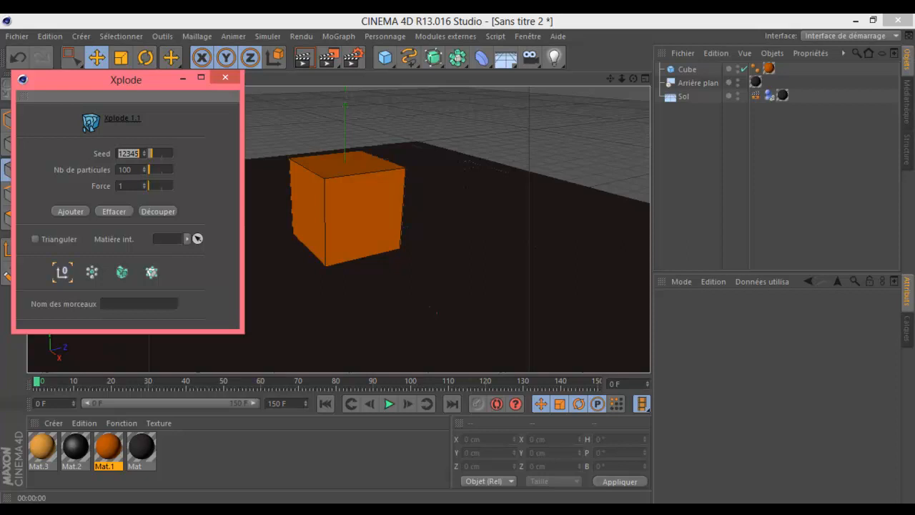
Set the number of particles in Xplode to 5.
{"action": "left_click_drag", "start_coordinate": [143, 79], "coordinate": [168, 76]}
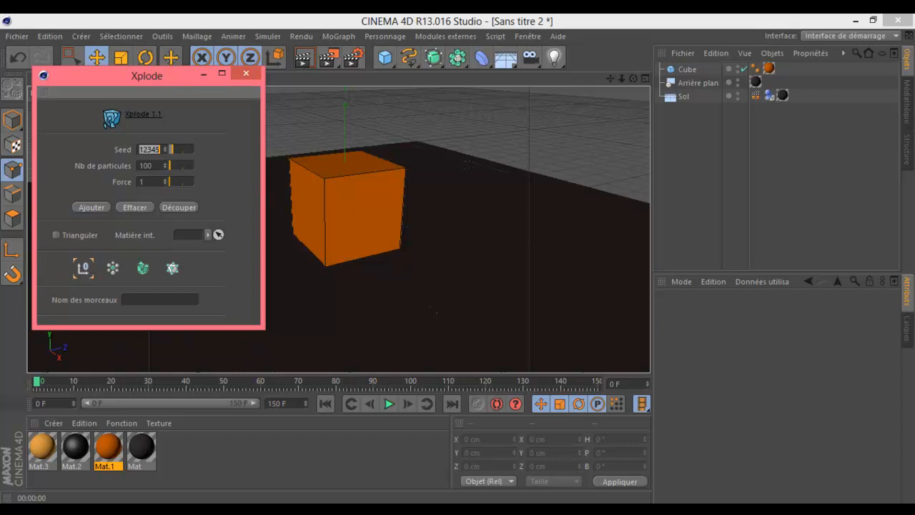
{"action": "left_click_drag", "start_coordinate": [264, 207], "coordinate": [247, 208]}
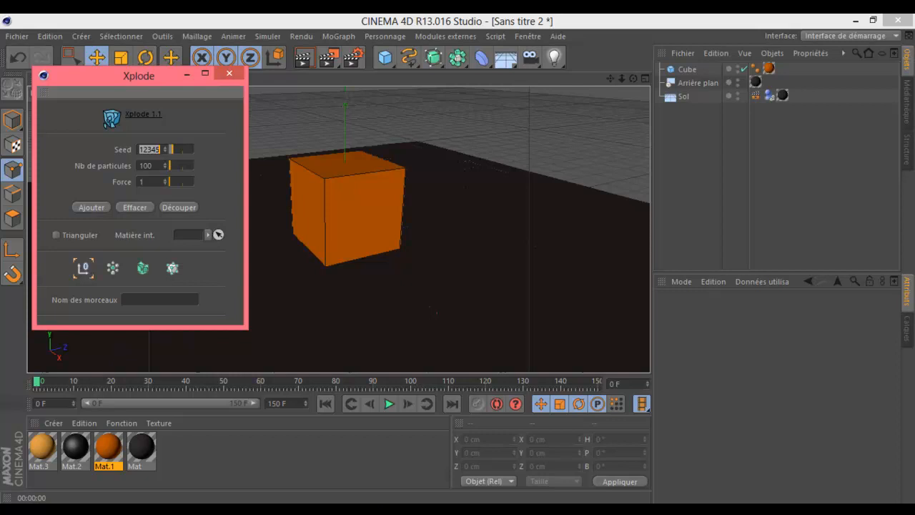
{"action": "left_click_drag", "start_coordinate": [139, 75], "coordinate": [143, 68]}
{"action": "double_click", "coordinate": [150, 158]}
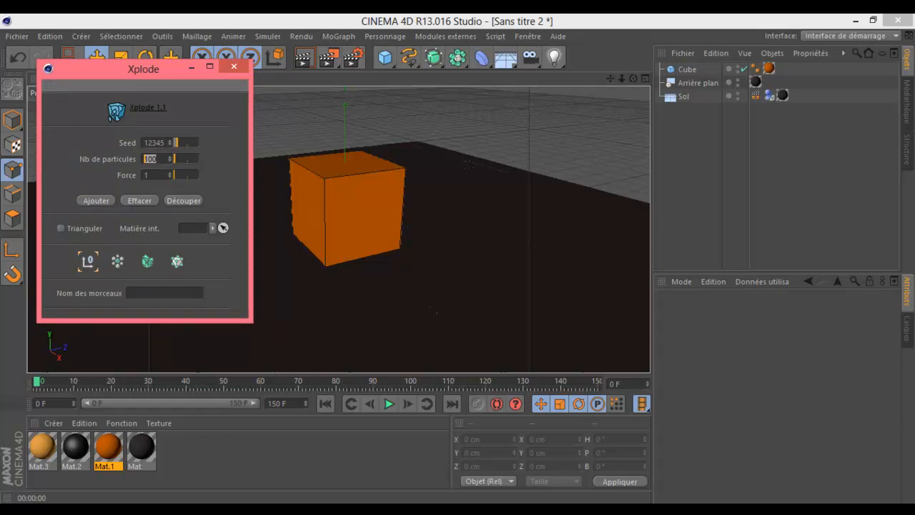
{"action": "type", "text": "5"}
Assign the Mat.3 material as Xplode's interior material and minimise the Xplode window.
{"action": "left_click", "coordinate": [108, 447]}
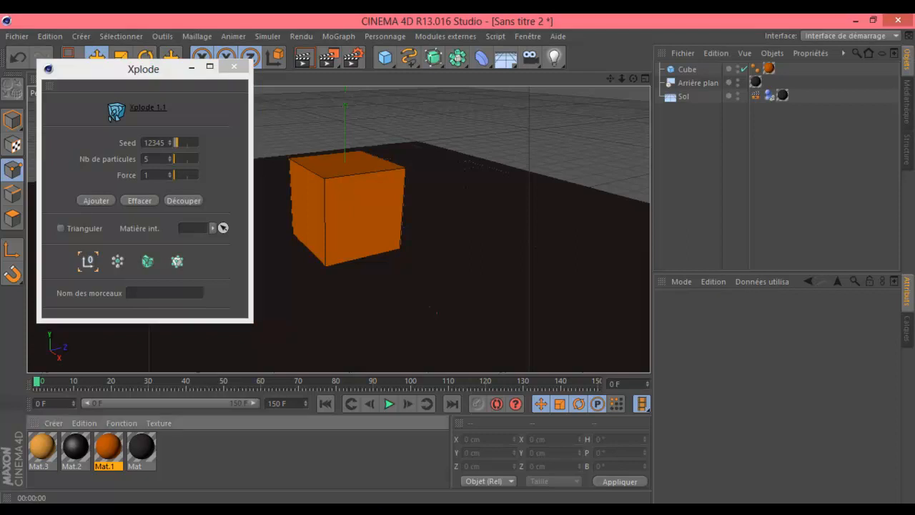
{"action": "left_click_drag", "start_coordinate": [42, 446], "coordinate": [193, 228]}
{"action": "left_click", "coordinate": [191, 66]}
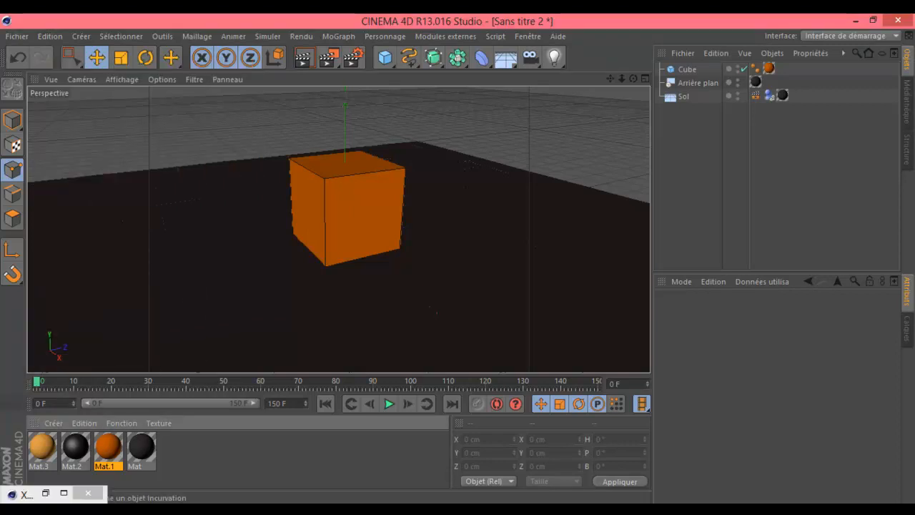
Add a sphere raised to the cube's top face and scale it down to a little over half its size.
{"action": "left_click", "coordinate": [385, 57]}
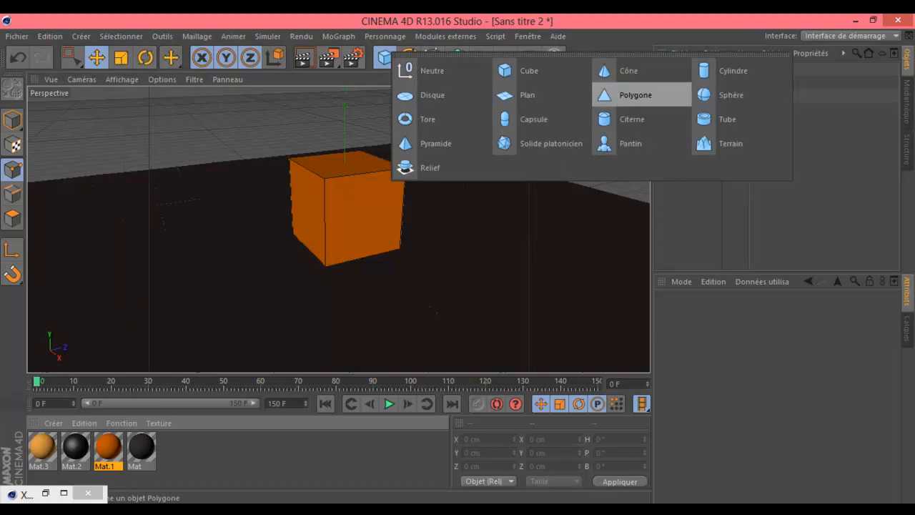
{"action": "left_click", "coordinate": [729, 95]}
{"action": "left_click_drag", "start_coordinate": [365, 254], "coordinate": [366, 179]}
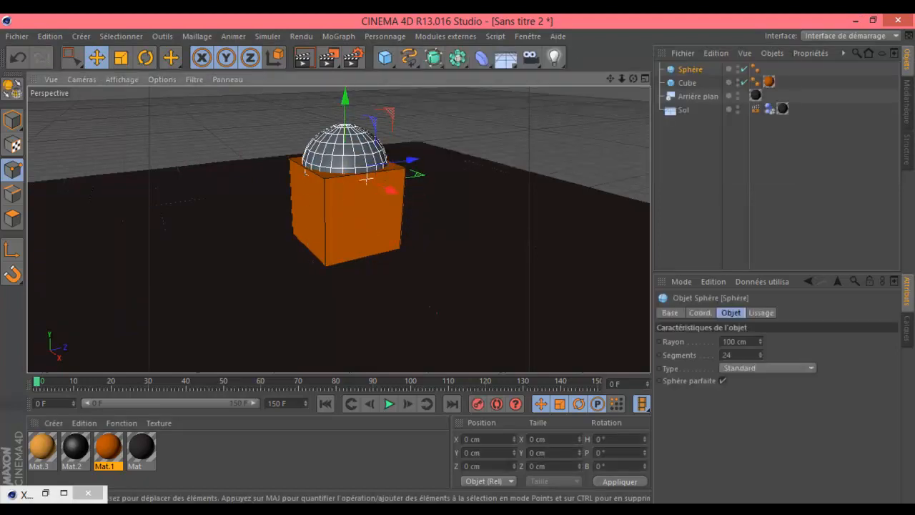
{"action": "left_click", "coordinate": [121, 58]}
{"action": "left_click_drag", "start_coordinate": [429, 215], "coordinate": [381, 215]}
{"action": "key", "text": "e"}
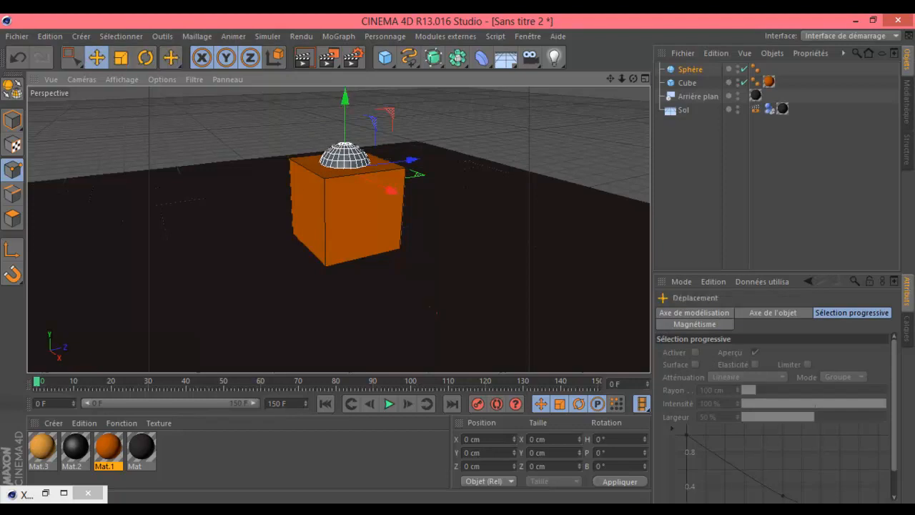
Move the sphere onto the cube's front corner in the top view, and return to the perspective view.
{"action": "key", "text": "F5"}
{"action": "key", "text": "F2"}
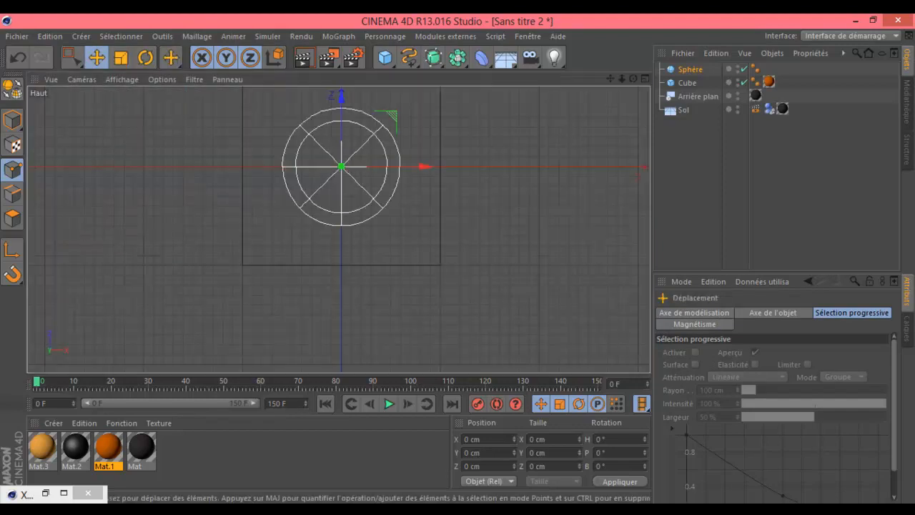
{"action": "left_click_drag", "start_coordinate": [341, 96], "coordinate": [341, 192]}
{"action": "left_click_drag", "start_coordinate": [425, 263], "coordinate": [524, 263]}
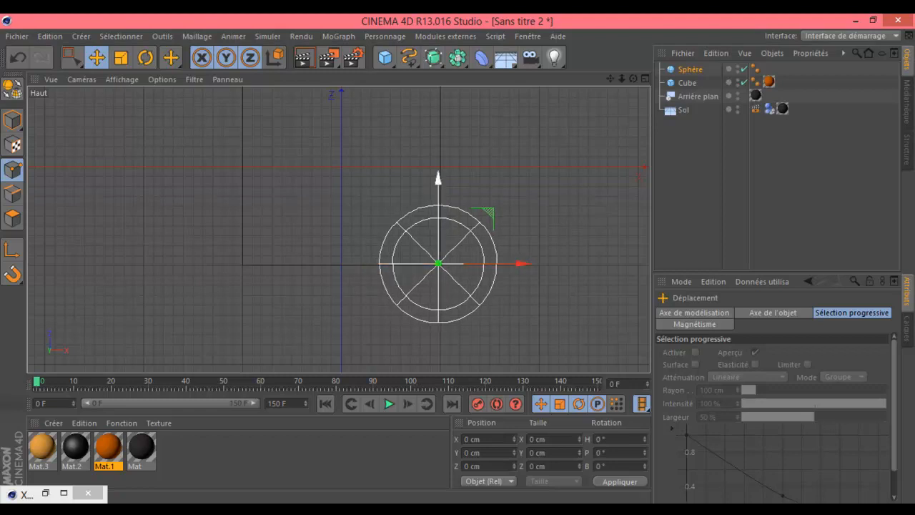
{"action": "left_click", "coordinate": [644, 79]}
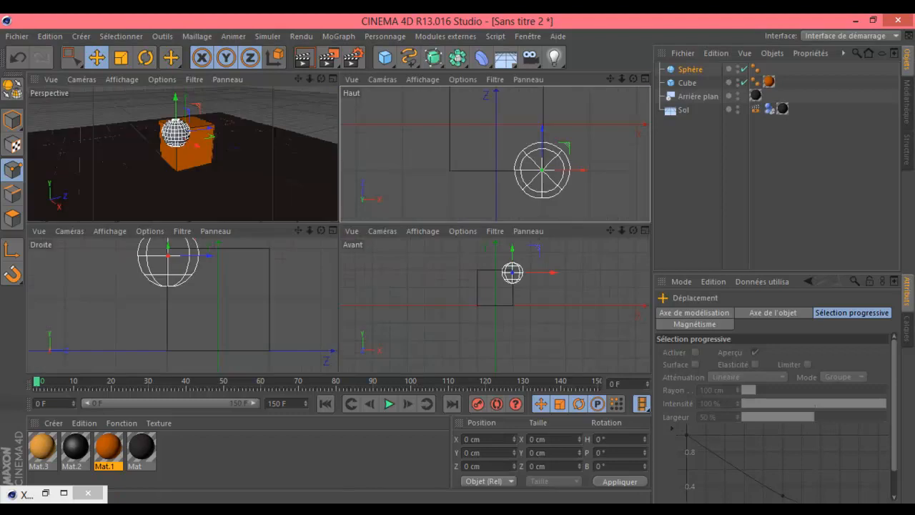
{"action": "left_click", "coordinate": [334, 79]}
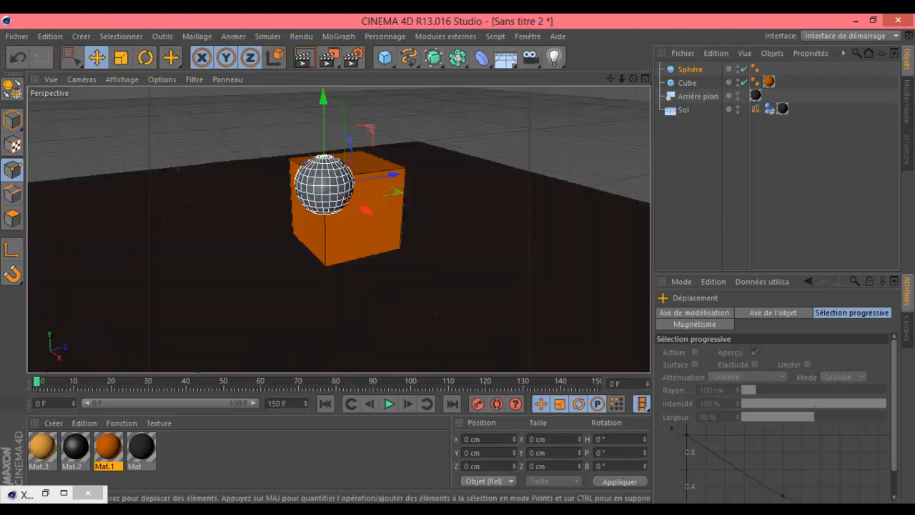
Convert the sphere to an editable polygon object and deselect it.
{"action": "left_click_drag", "start_coordinate": [634, 79], "coordinate": [523, 82]}
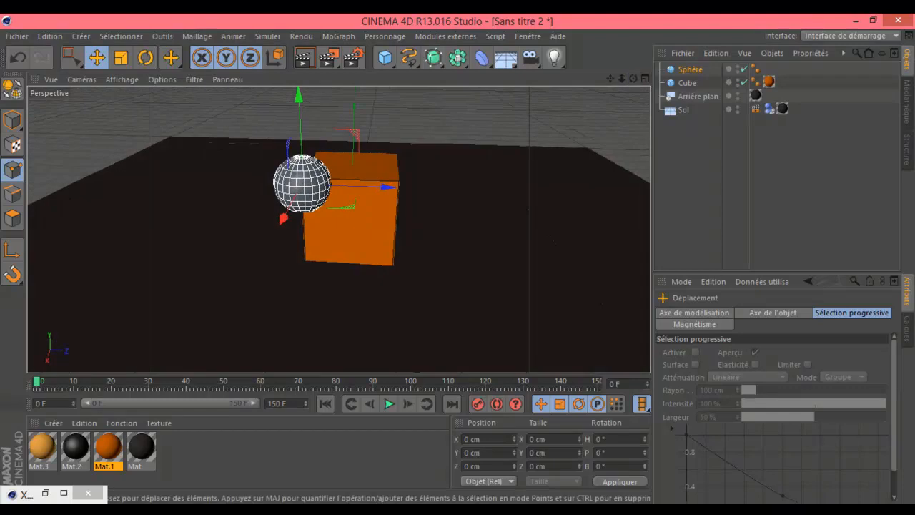
{"action": "key", "text": "c"}
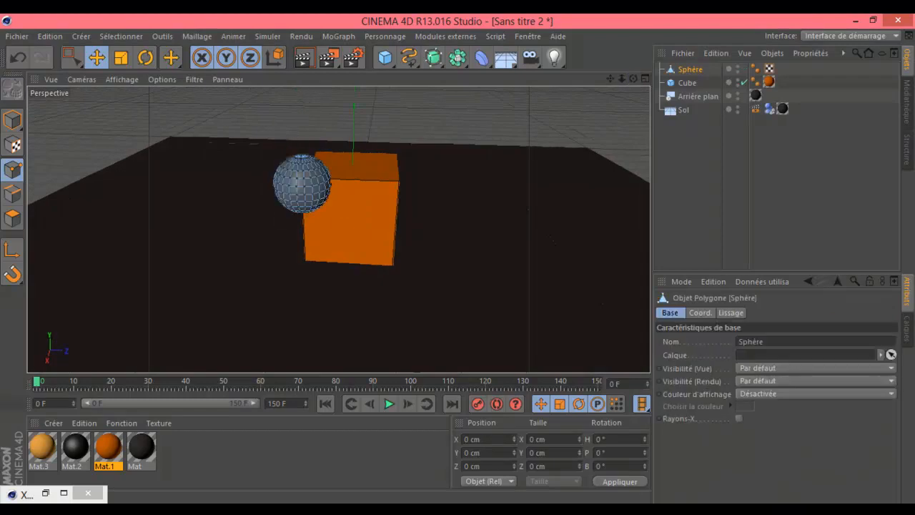
{"action": "left_click", "coordinate": [780, 186]}
{"action": "left_click_drag", "start_coordinate": [633, 78], "coordinate": [702, 85]}
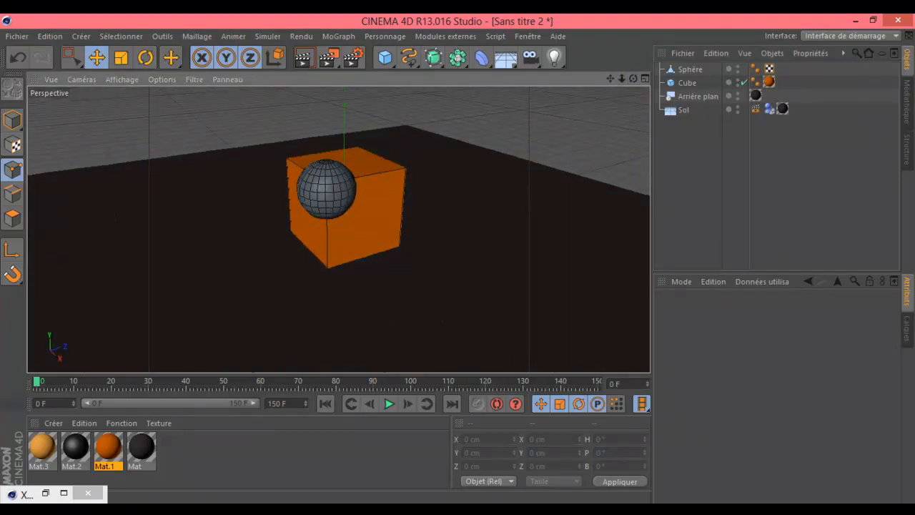
Open the content library and go up to its top-level folders.
{"action": "left_click", "coordinate": [906, 102]}
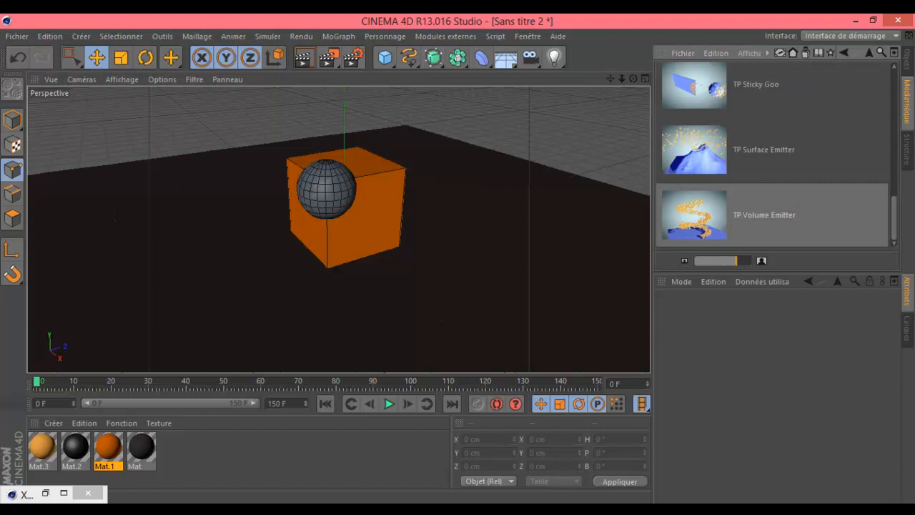
{"action": "mouse_move", "coordinate": [894, 218]}
{"action": "left_mouse_down"}
{"action": "mouse_move", "coordinate": [894, 163]}
{"action": "mouse_move", "coordinate": [894, 218]}
{"action": "left_mouse_up"}
{"action": "left_click", "coordinate": [870, 53]}
{"action": "left_click", "coordinate": [870, 53]}
{"action": "left_click", "coordinate": [844, 53]}
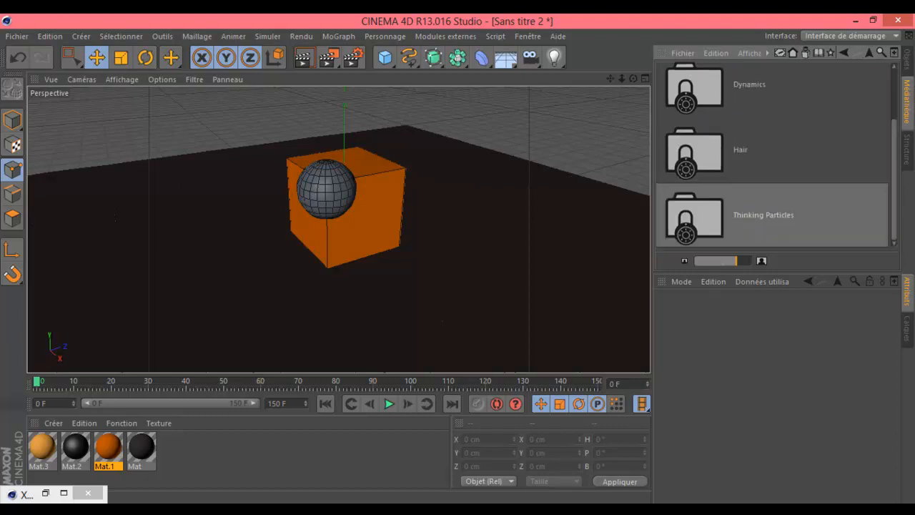
{"action": "left_click", "coordinate": [869, 53]}
{"action": "left_click", "coordinate": [870, 53]}
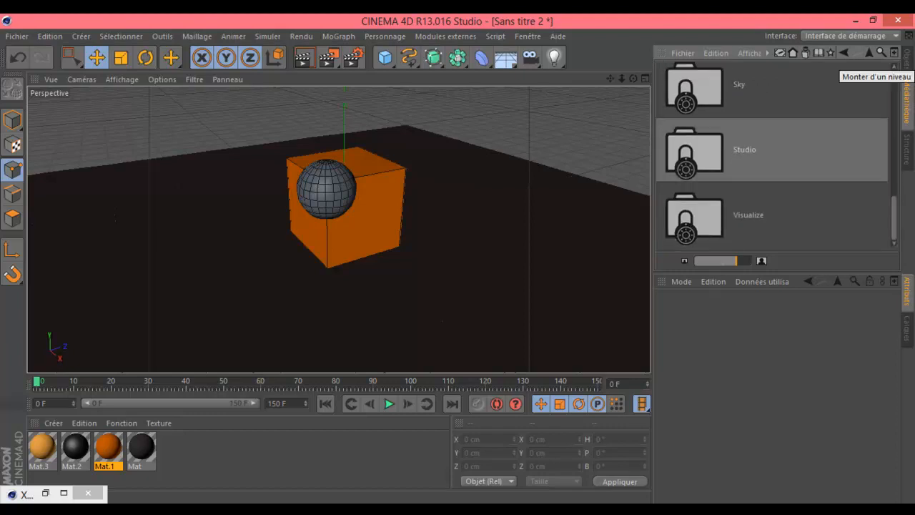
{"action": "left_click", "coordinate": [869, 53]}
{"action": "mouse_move", "coordinate": [894, 105]}
{"action": "left_mouse_down"}
{"action": "mouse_move", "coordinate": [894, 205]}
{"action": "mouse_move", "coordinate": [894, 105]}
{"action": "mouse_move", "coordinate": [894, 137]}
{"action": "mouse_move", "coordinate": [894, 123]}
{"action": "left_mouse_up"}
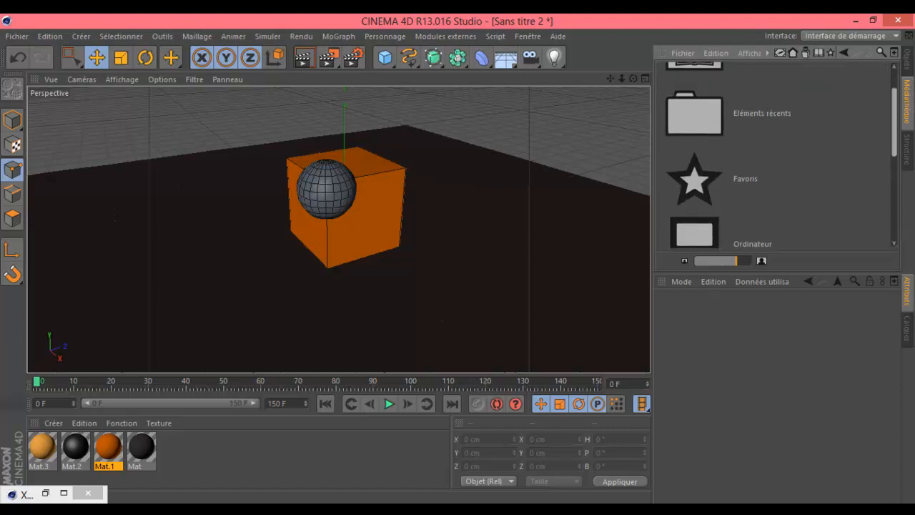
Find the Thinking Particles presets in the content library and add the TP Volume Emitter to the scene.
{"action": "scroll", "coordinate": [772, 208], "scroll_direction": "down", "scroll_amount": 3}
{"action": "scroll", "coordinate": [772, 207], "scroll_direction": "down", "scroll_amount": 3}
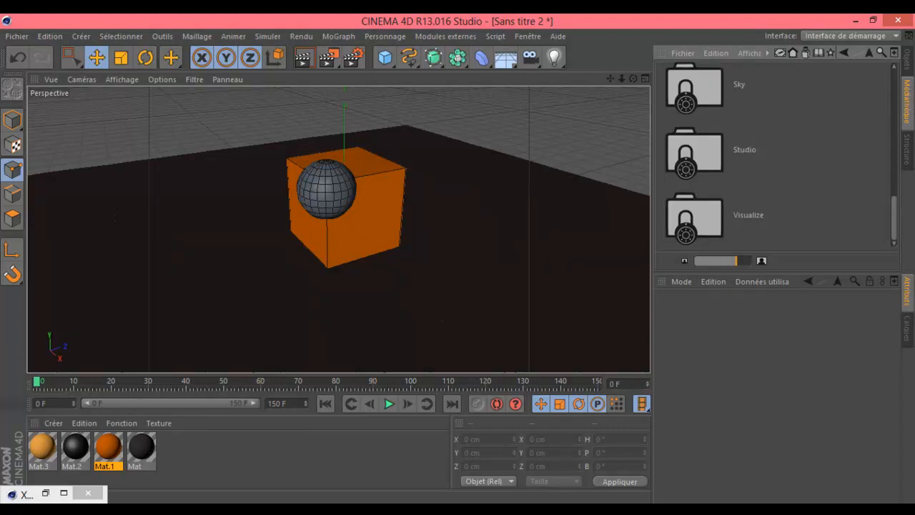
{"action": "scroll", "coordinate": [772, 155], "scroll_direction": "up", "scroll_amount": 3}
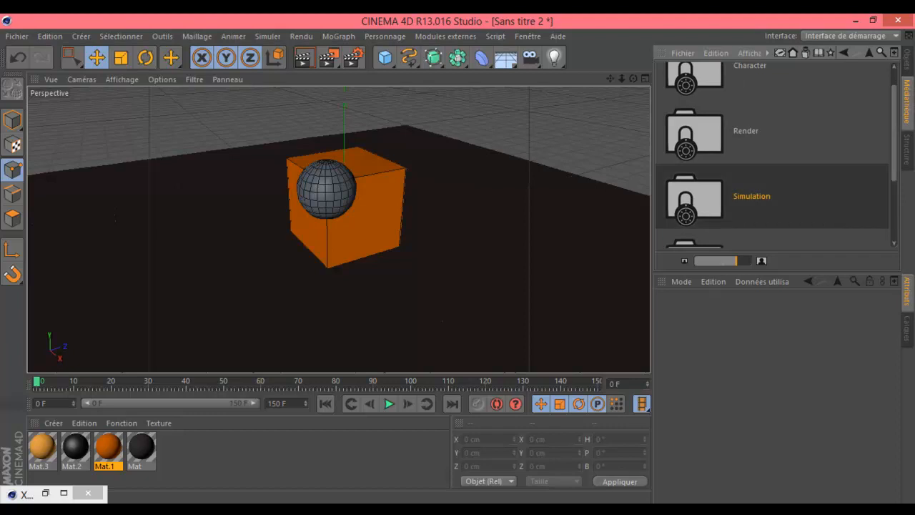
{"action": "scroll", "coordinate": [772, 198], "scroll_direction": "down", "scroll_amount": 3}
{"action": "double_click", "coordinate": [694, 217]}
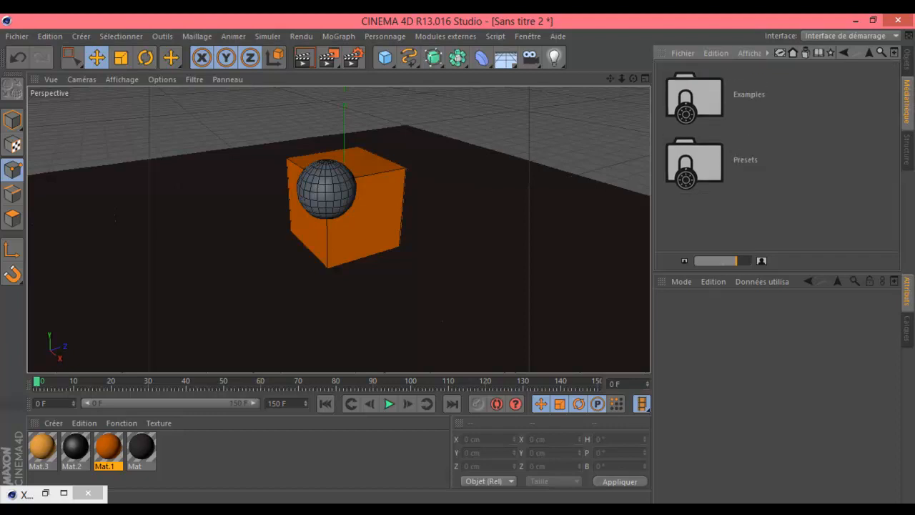
{"action": "double_click", "coordinate": [694, 162]}
{"action": "left_click", "coordinate": [694, 151]}
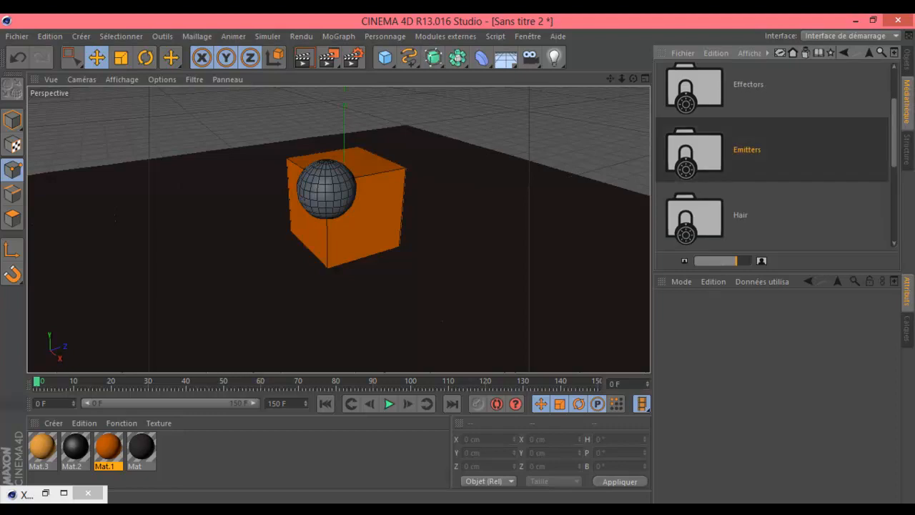
{"action": "double_click", "coordinate": [694, 151]}
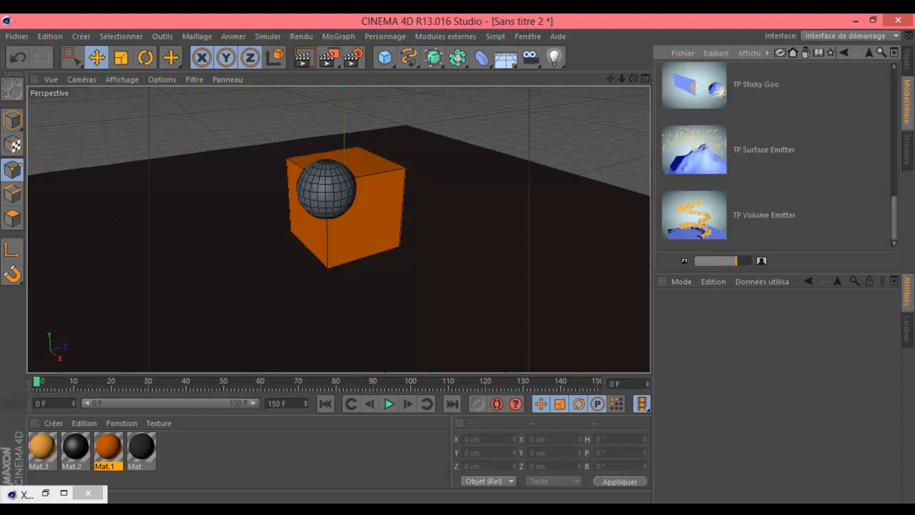
{"action": "mouse_move", "coordinate": [894, 219]}
{"action": "left_mouse_down"}
{"action": "mouse_move", "coordinate": [894, 104]}
{"action": "mouse_move", "coordinate": [895, 218]}
{"action": "left_mouse_up"}
{"action": "double_click", "coordinate": [694, 215]}
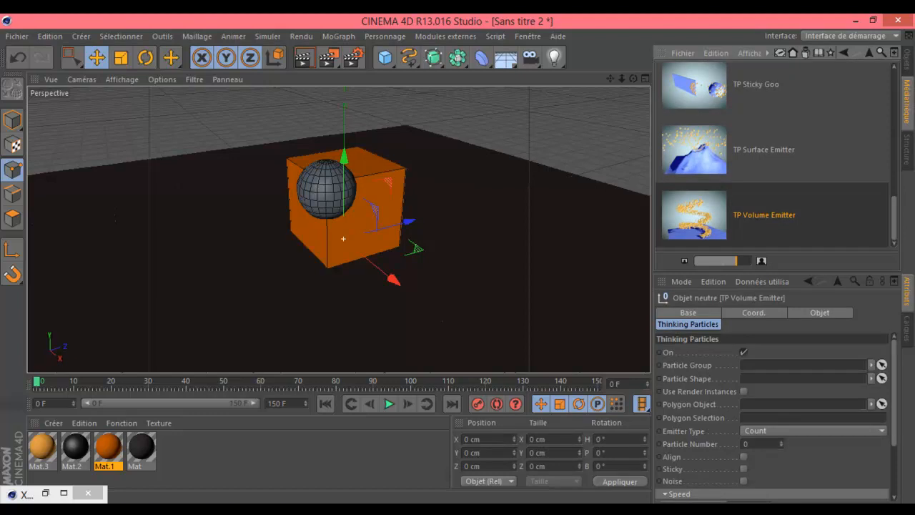
Set the TP Volume Emitter's particle number to 200 and its speed to 60.
{"action": "left_click", "coordinate": [907, 59]}
{"action": "left_click", "coordinate": [715, 189]}
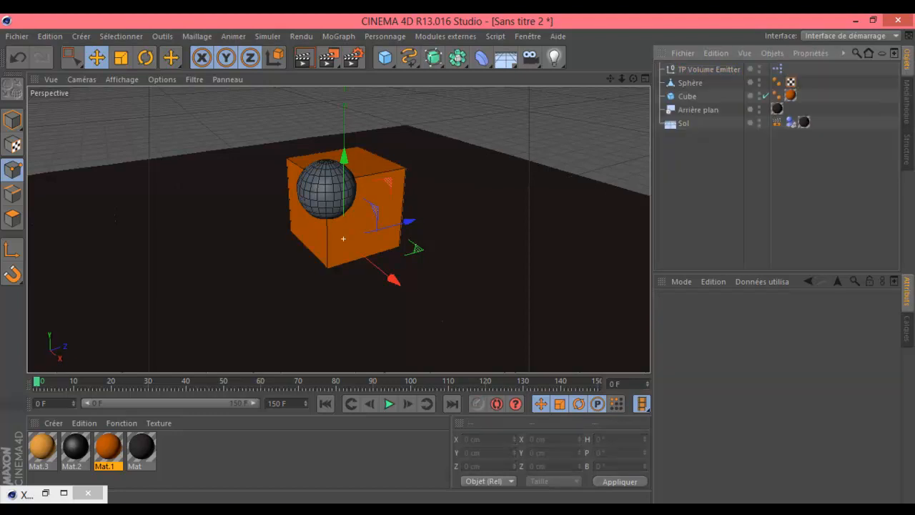
{"action": "left_click", "coordinate": [708, 70]}
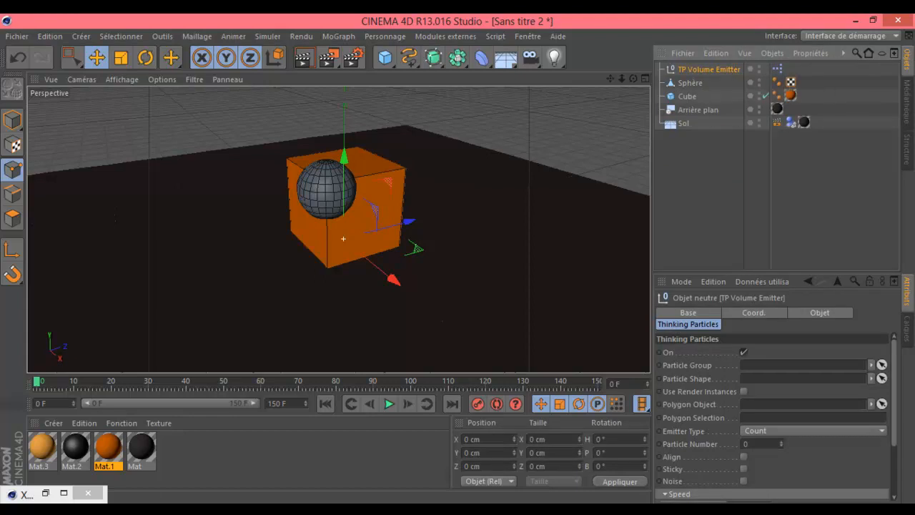
{"action": "double_click", "coordinate": [746, 444]}
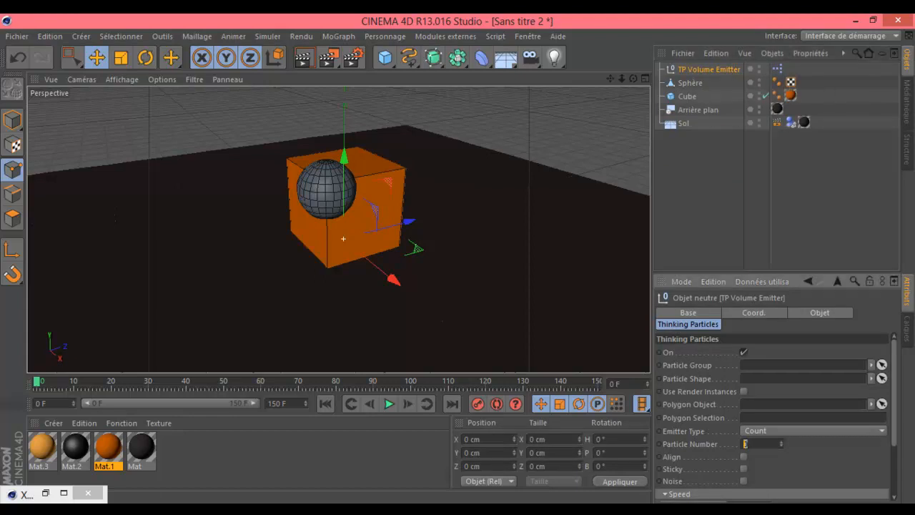
{"action": "type", "text": "200"}
{"action": "scroll", "coordinate": [773, 415], "scroll_direction": "down", "scroll_amount": 3}
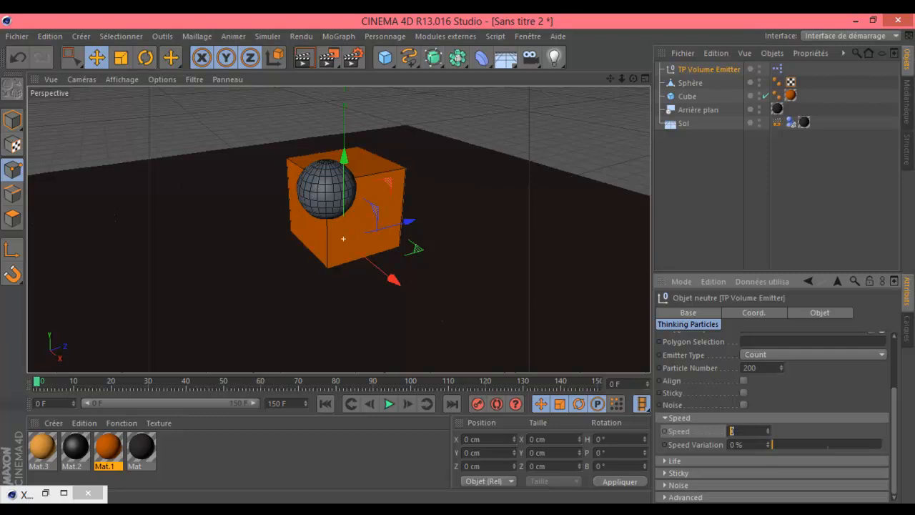
{"action": "type", "text": "60"}
{"action": "key", "text": "Return"}
{"action": "scroll", "coordinate": [772, 414], "scroll_direction": "up", "scroll_amount": 2}
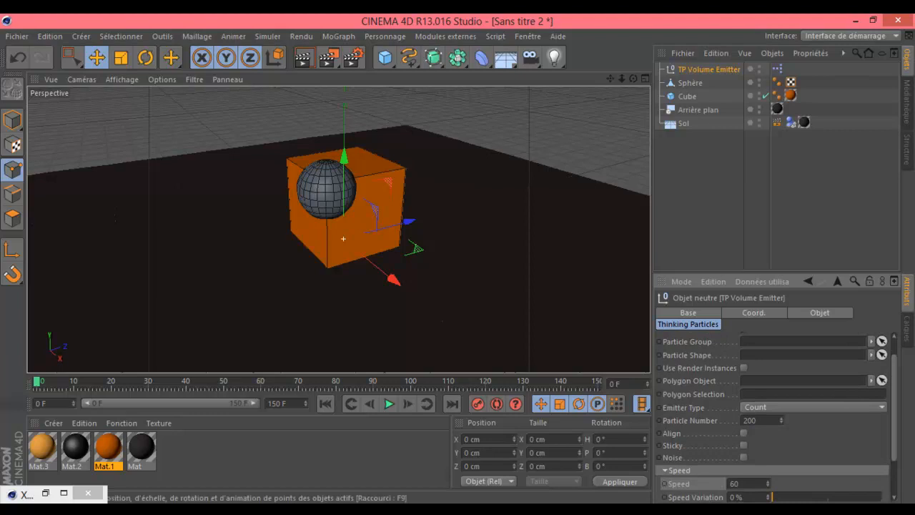
Play the animation briefly from a different viewing angle, and return to the first frame.
{"action": "left_click_drag", "start_coordinate": [634, 79], "coordinate": [687, 80]}
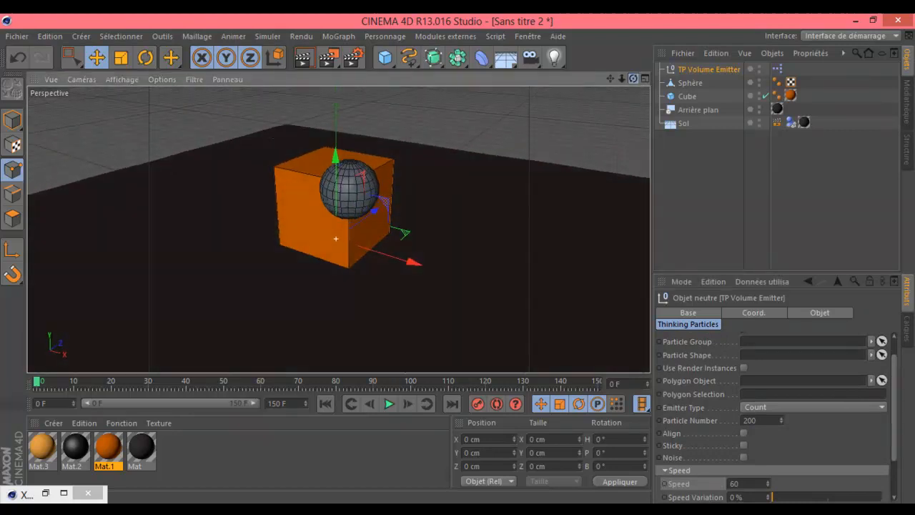
{"action": "left_click", "coordinate": [388, 403]}
{"action": "left_click", "coordinate": [389, 403]}
{"action": "left_click", "coordinate": [326, 403]}
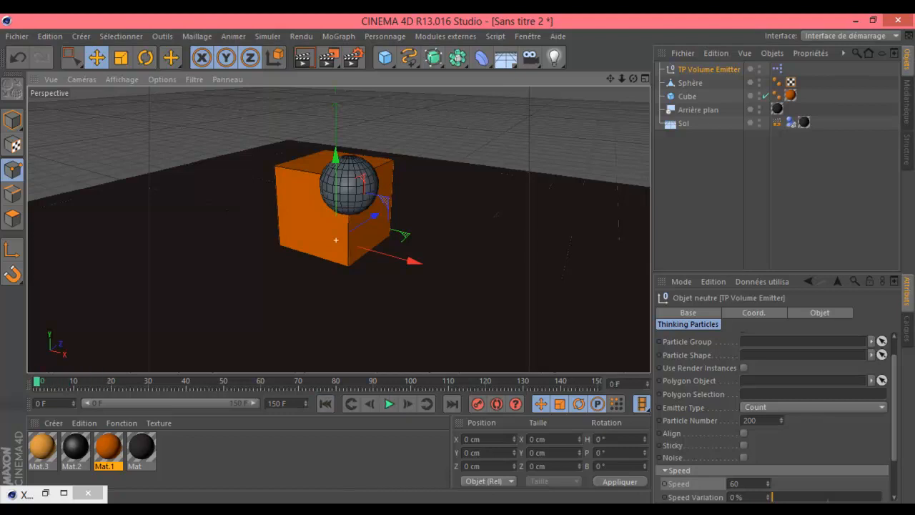
Change the TP Volume Emitter's emitter type to Rate.
{"action": "mouse_move", "coordinate": [894, 407]}
{"action": "left_mouse_down"}
{"action": "mouse_move", "coordinate": [894, 424]}
{"action": "mouse_move", "coordinate": [894, 407]}
{"action": "left_mouse_up"}
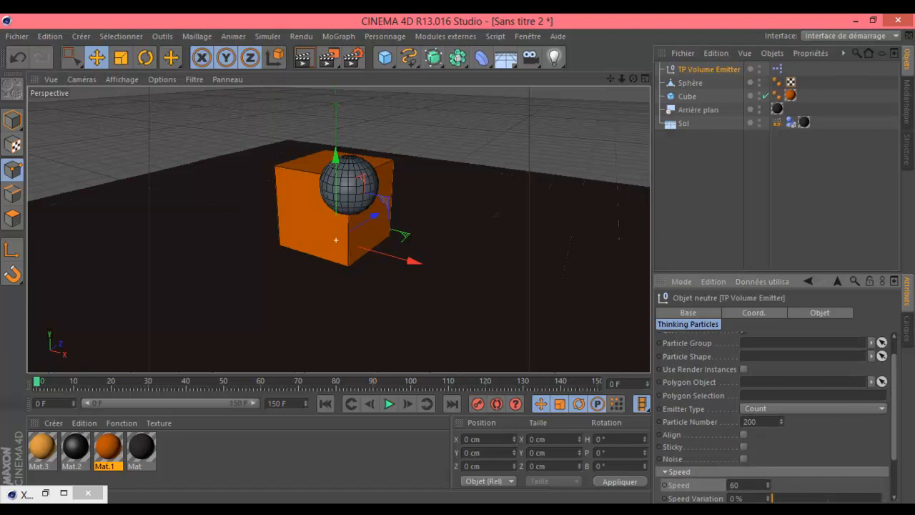
{"action": "left_click", "coordinate": [814, 408]}
{"action": "left_click", "coordinate": [772, 435]}
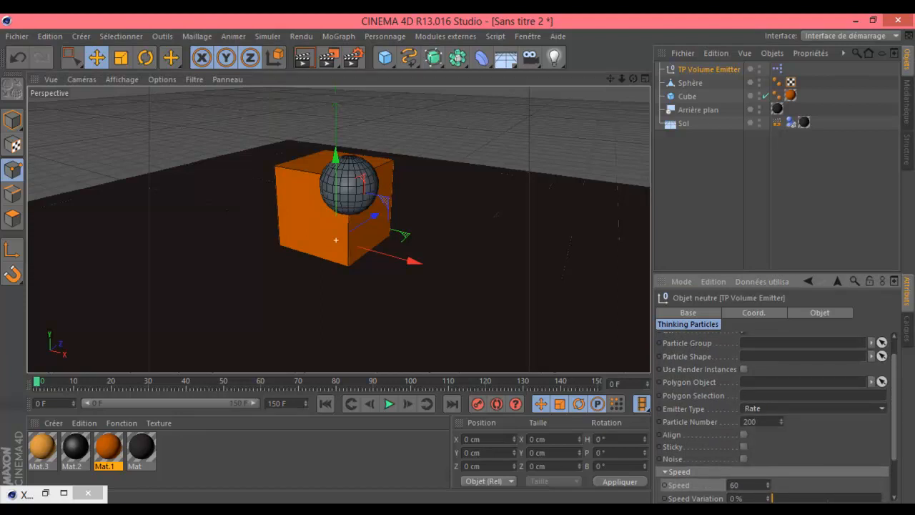
{"action": "scroll", "coordinate": [776, 417], "scroll_direction": "up", "scroll_amount": 1}
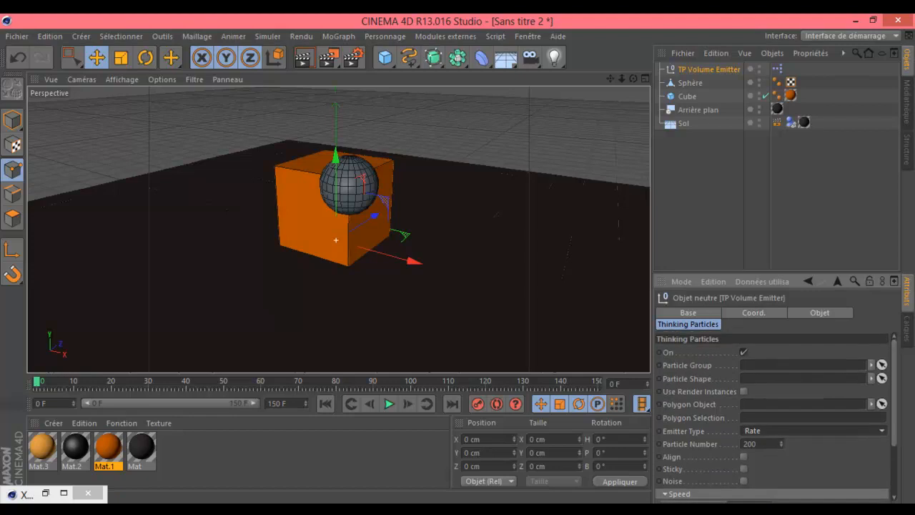
Assign the Sphère object as the TP Volume Emitter's polygon object, and play the animation briefly to check the emission.
{"action": "left_click", "coordinate": [690, 83]}
{"action": "left_click_drag", "start_coordinate": [690, 82], "coordinate": [793, 404]}
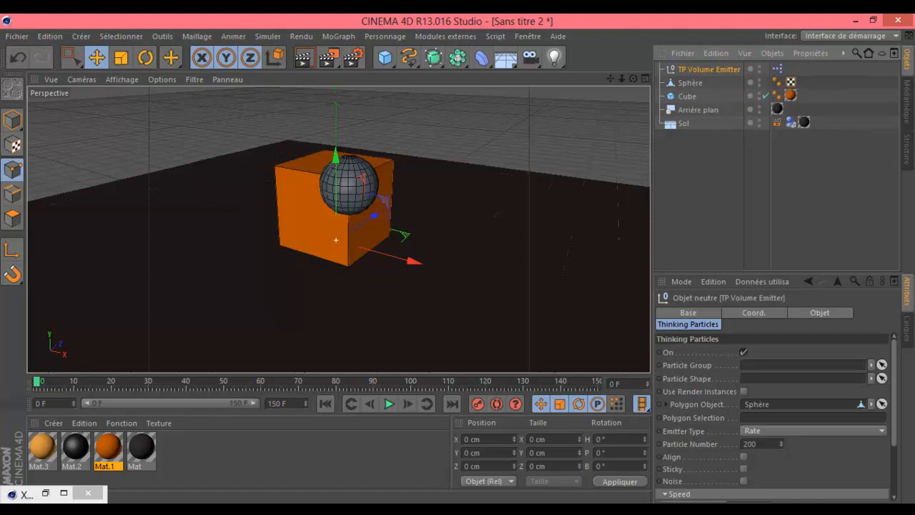
{"action": "left_click", "coordinate": [389, 403]}
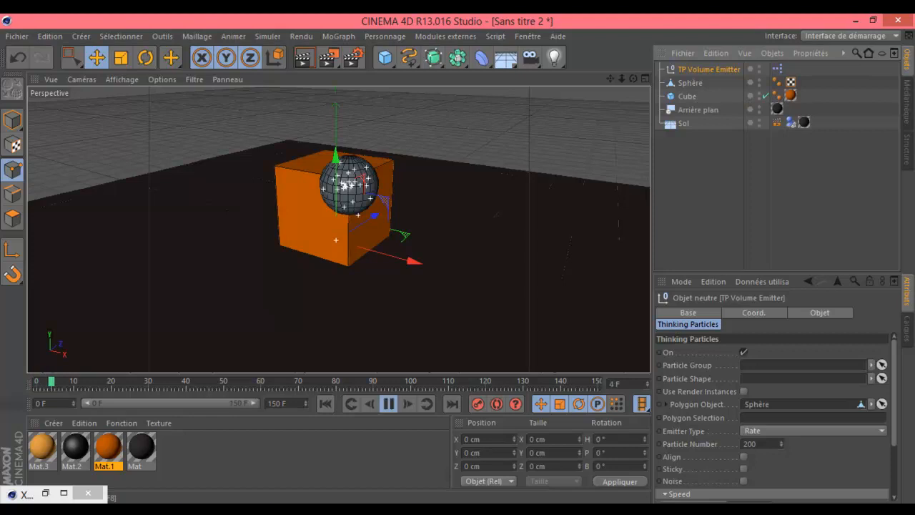
{"action": "left_click", "coordinate": [389, 403]}
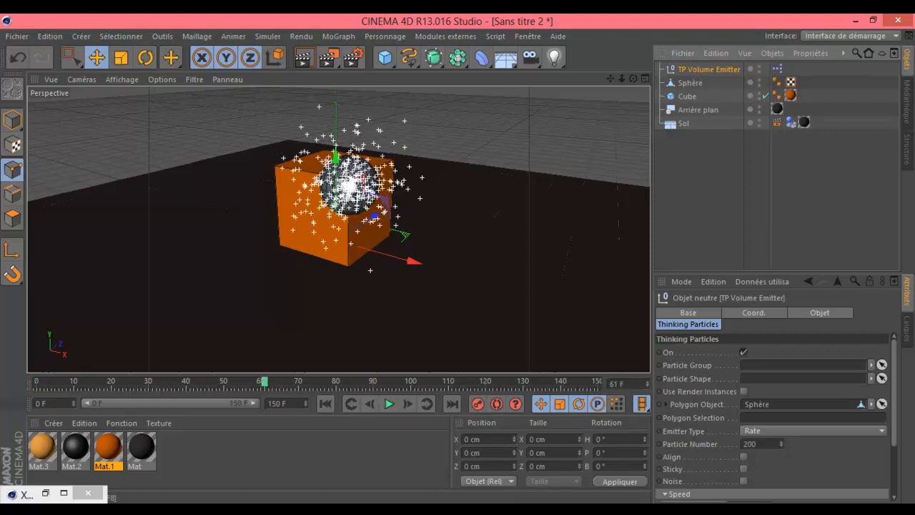
{"action": "left_click_drag", "start_coordinate": [338, 229], "coordinate": [296, 258], "text": "alt"}
{"action": "left_click", "coordinate": [326, 403]}
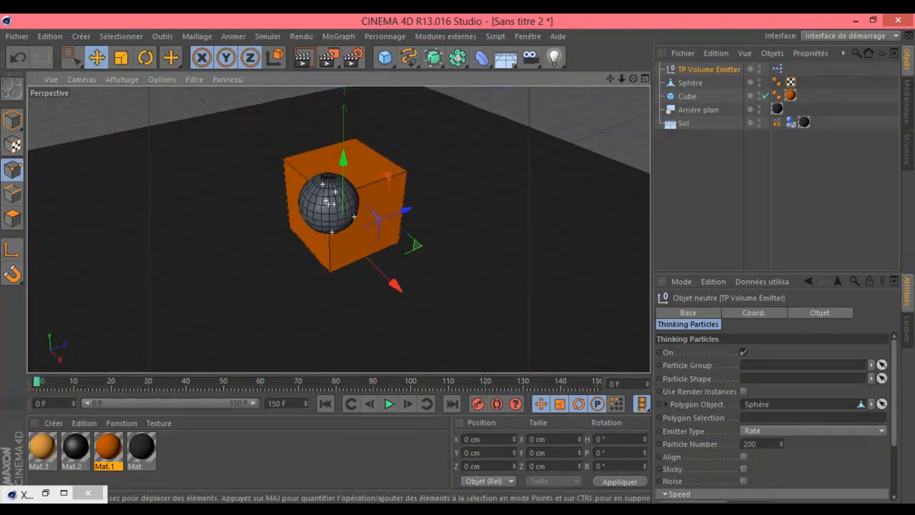
{"action": "left_click_drag", "start_coordinate": [339, 228], "coordinate": [357, 193], "text": "alt"}
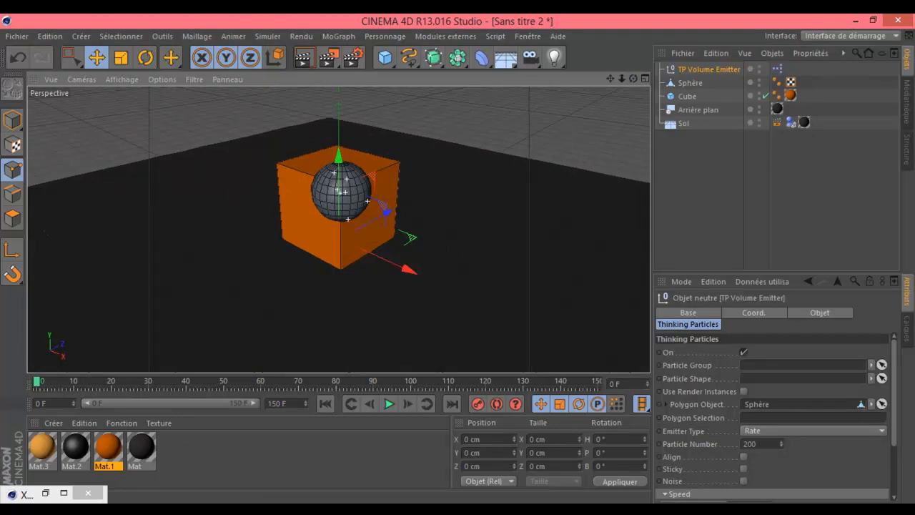
Assign XplodeGroup from the Thinking Particles settings as the TP Volume Emitter's particle group.
{"action": "left_click", "coordinate": [268, 36]}
{"action": "mouse_move", "coordinate": [293, 101]}
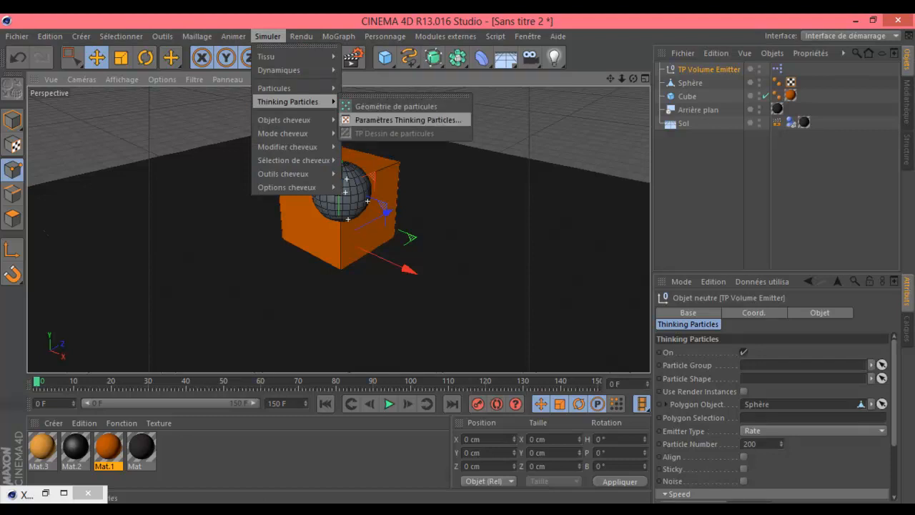
{"action": "left_click", "coordinate": [408, 120]}
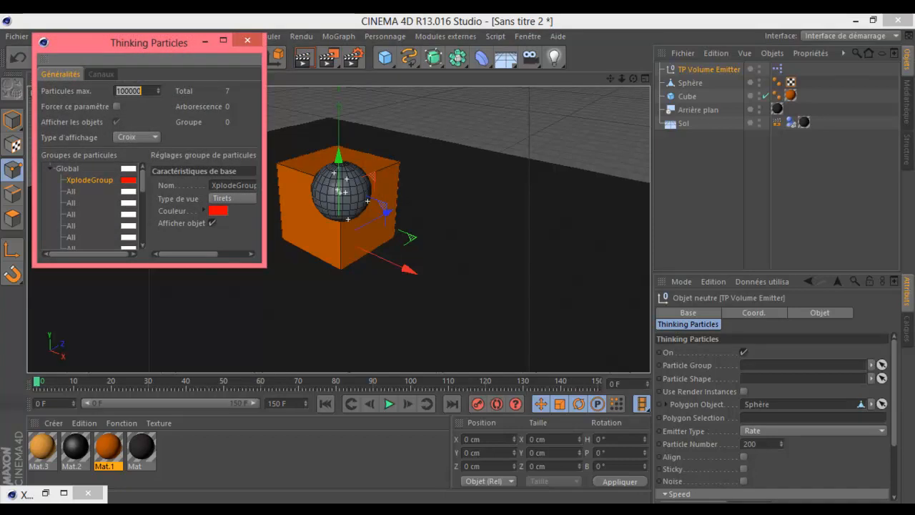
{"action": "key", "text": "Return"}
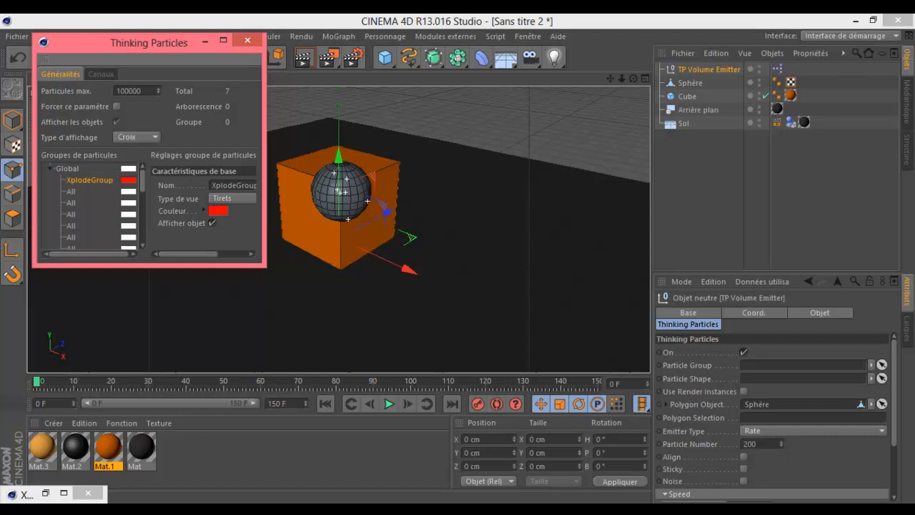
{"action": "left_click_drag", "start_coordinate": [90, 180], "coordinate": [786, 365]}
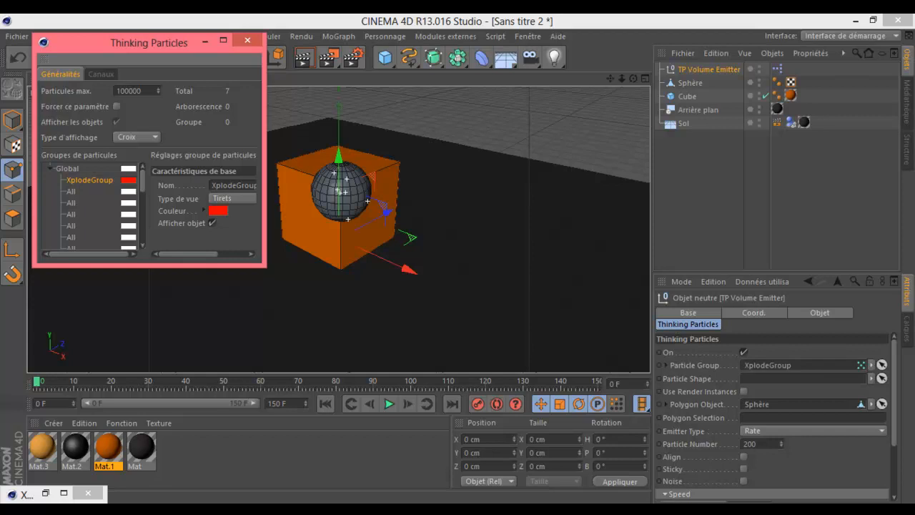
{"action": "left_click", "coordinate": [248, 40]}
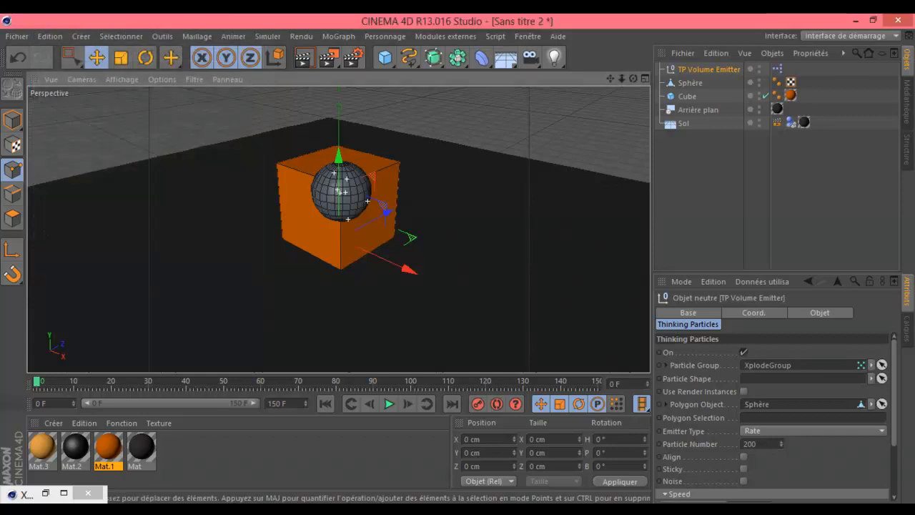
Play the animation up to frame 73 to emit the XplodeGroup particles around the sphere.
{"action": "left_click_drag", "start_coordinate": [633, 78], "coordinate": [608, 80]}
{"action": "left_click", "coordinate": [389, 404]}
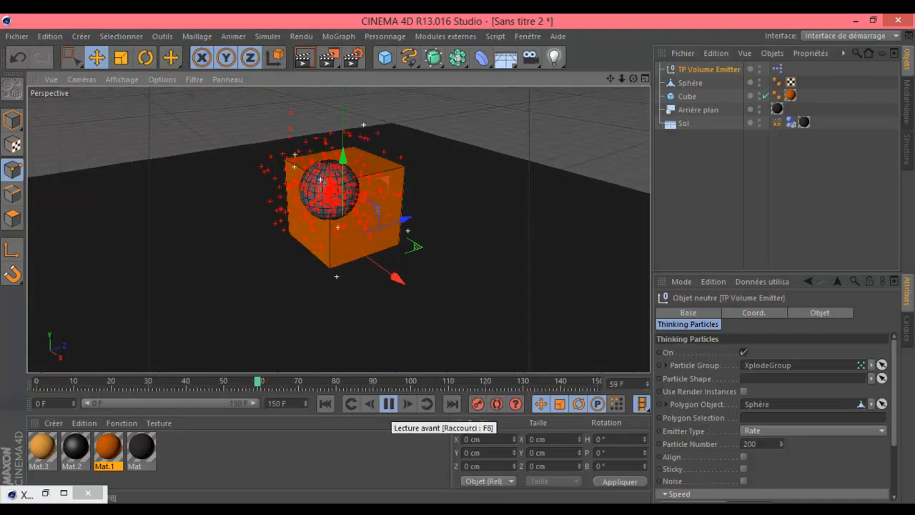
{"action": "left_click", "coordinate": [389, 404]}
{"action": "mouse_move", "coordinate": [634, 78]}
{"action": "left_mouse_down"}
{"action": "mouse_move", "coordinate": [586, 73]}
{"action": "mouse_move", "coordinate": [606, 88]}
{"action": "mouse_move", "coordinate": [617, 81]}
{"action": "left_mouse_up"}
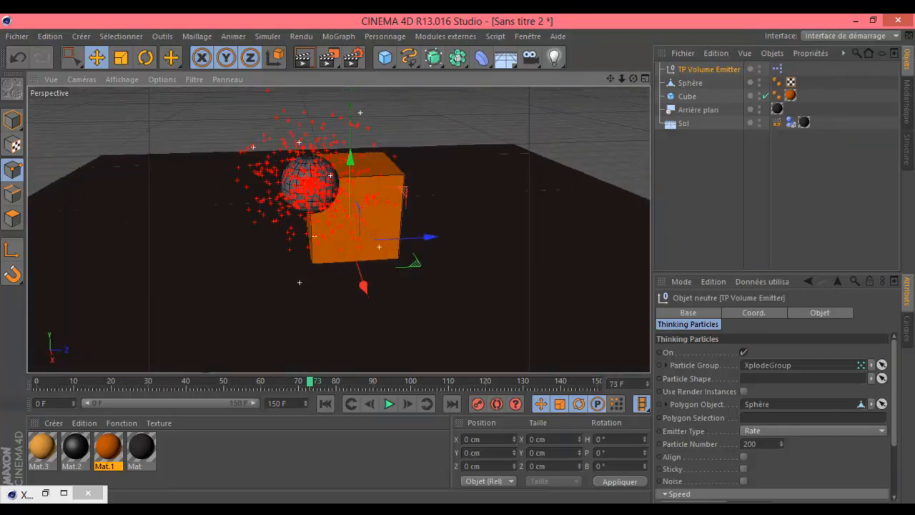
Cut the cube with Xplode, using the fracture object (Pièces) as the output type for the fragments.
{"action": "left_click", "coordinate": [687, 97]}
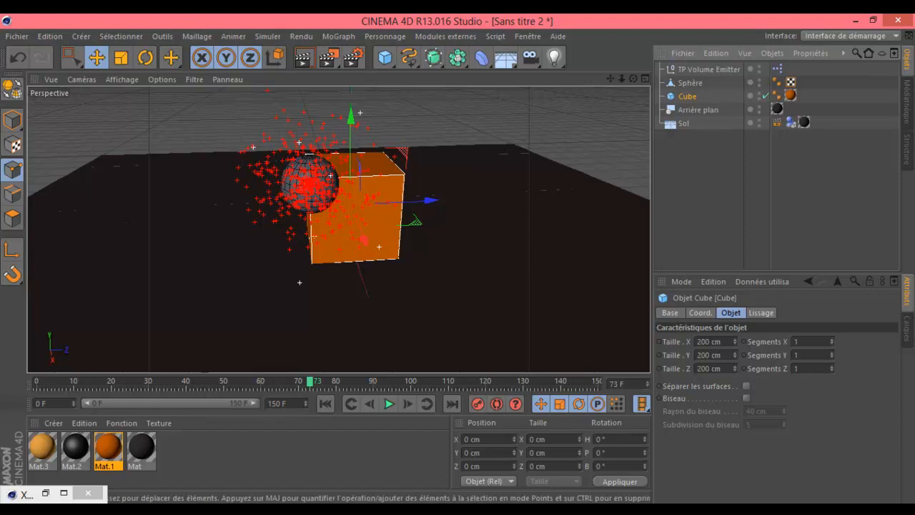
{"action": "left_click", "coordinate": [45, 492]}
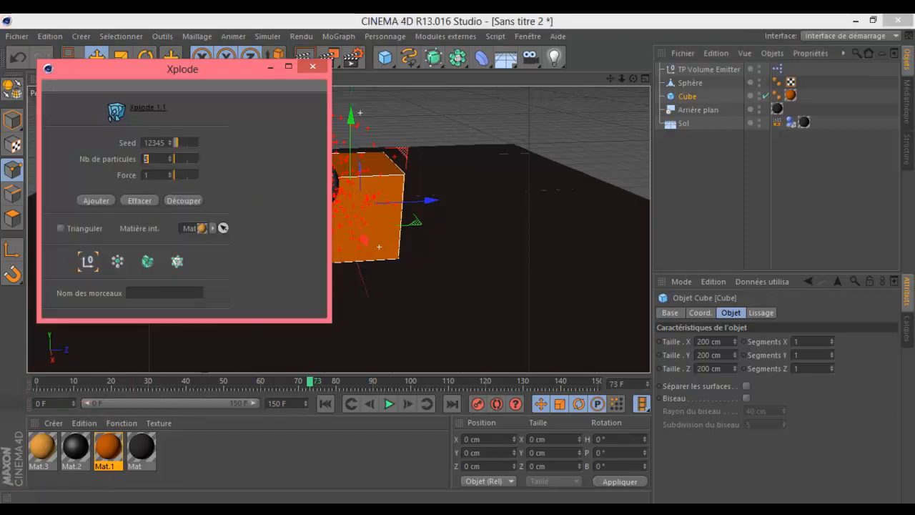
{"action": "mouse_move", "coordinate": [183, 69]}
{"action": "left_mouse_down"}
{"action": "mouse_move", "coordinate": [175, 84]}
{"action": "mouse_move", "coordinate": [166, 65]}
{"action": "left_mouse_up"}
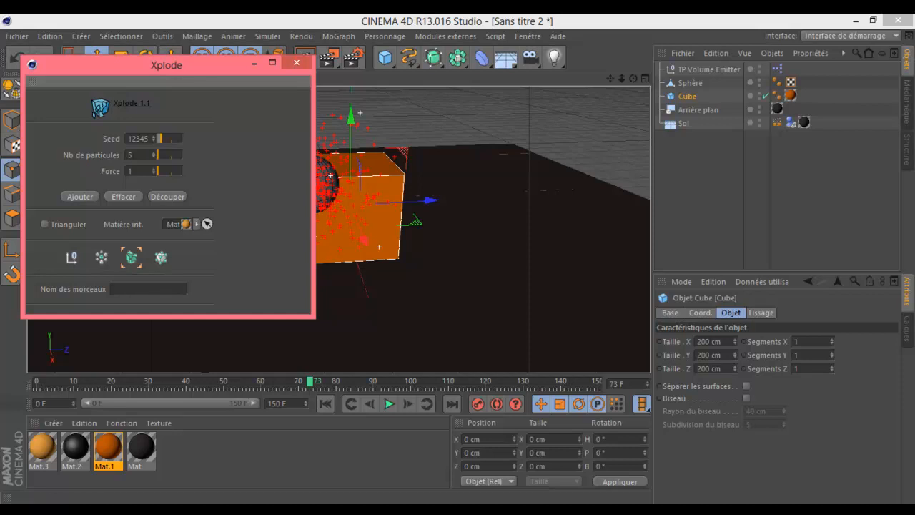
{"action": "left_click", "coordinate": [167, 196]}
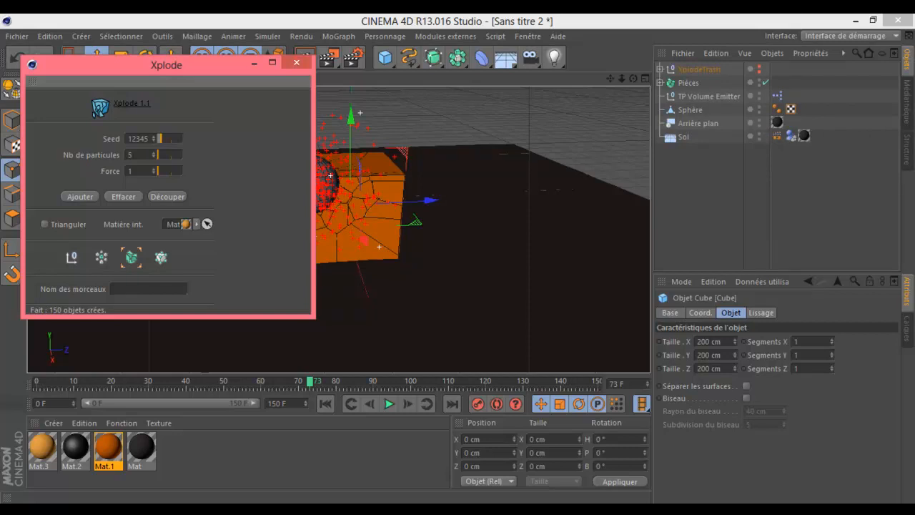
Clear the Xplode particles and close the Xplode window.
{"action": "left_click_drag", "start_coordinate": [214, 64], "coordinate": [176, 251]}
{"action": "left_click_drag", "start_coordinate": [633, 79], "coordinate": [583, 47]}
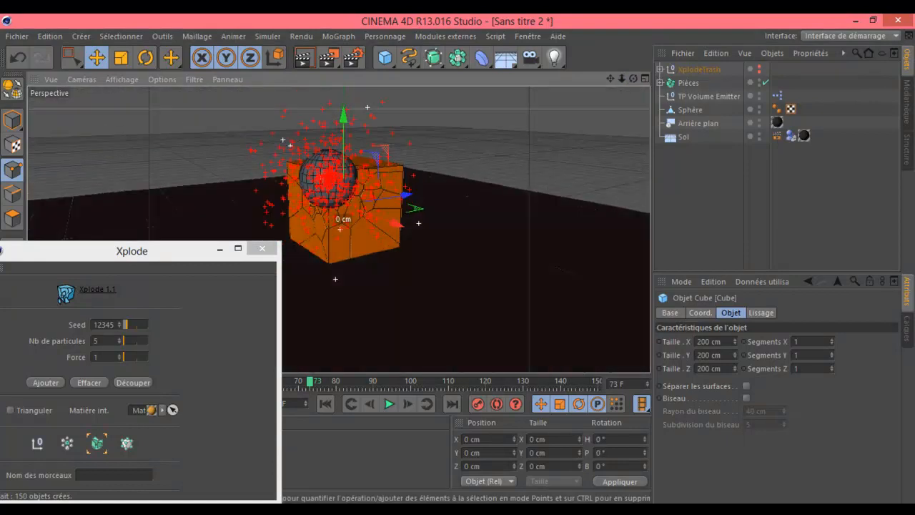
{"action": "left_click_drag", "start_coordinate": [132, 250], "coordinate": [194, 76]}
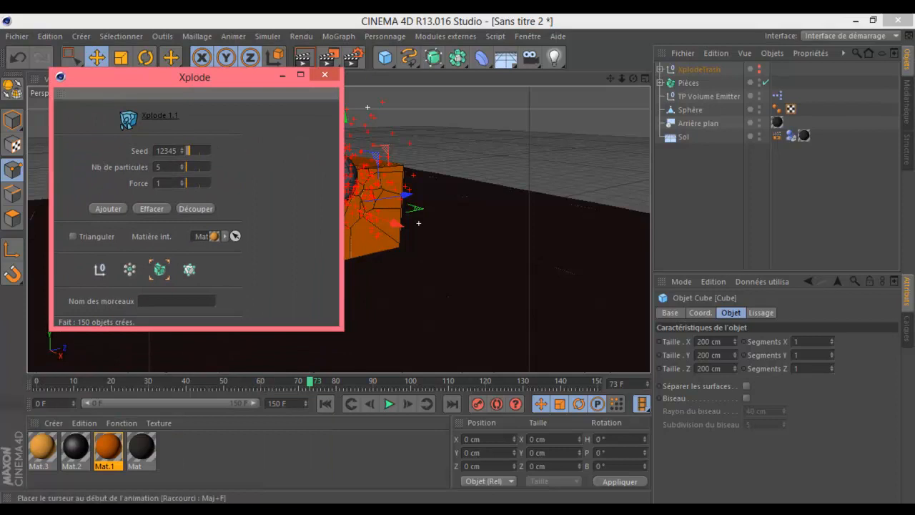
{"action": "left_click", "coordinate": [152, 209]}
{"action": "left_click_drag", "start_coordinate": [194, 76], "coordinate": [177, 130]}
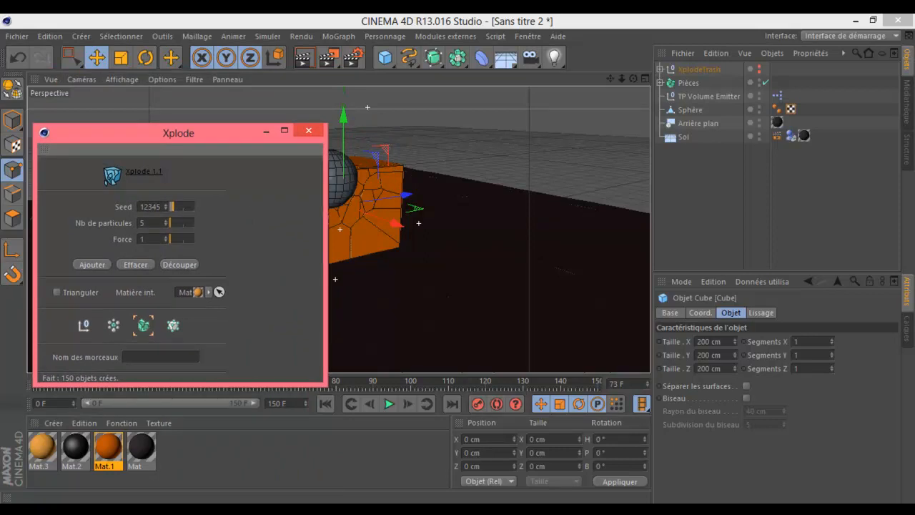
{"action": "left_click", "coordinate": [308, 130]}
Hide the Sphère object in both the viewport and the render.
{"action": "left_click_drag", "start_coordinate": [349, 219], "coordinate": [279, 235], "text": "alt"}
{"action": "left_click", "coordinate": [690, 110]}
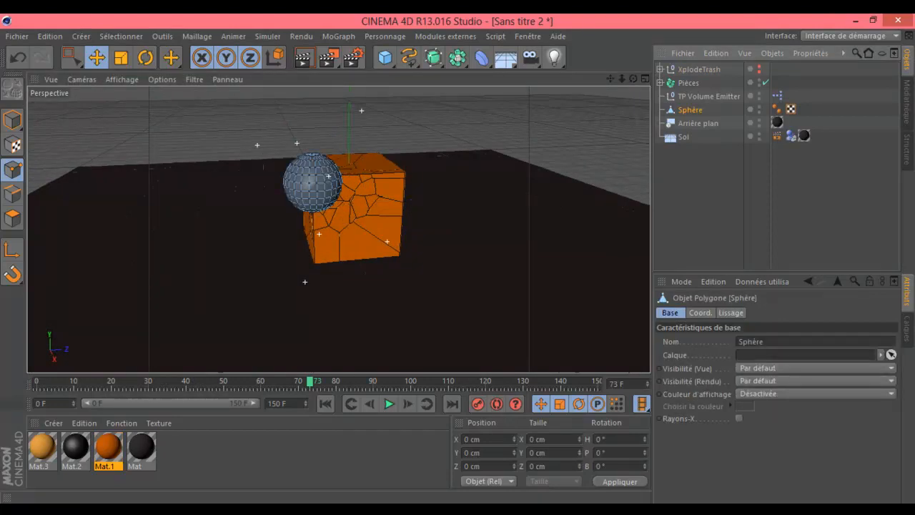
{"action": "left_click", "coordinate": [759, 107]}
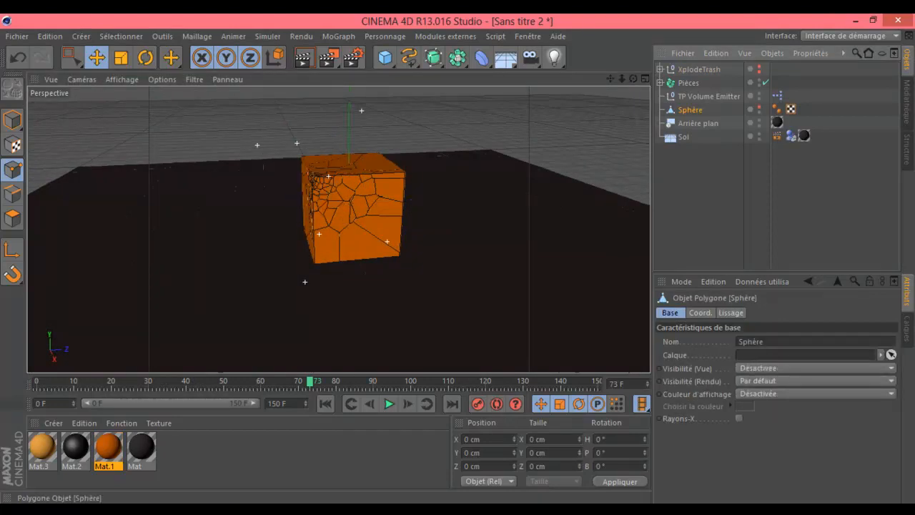
{"action": "left_click", "coordinate": [760, 112]}
{"action": "left_click", "coordinate": [760, 112]}
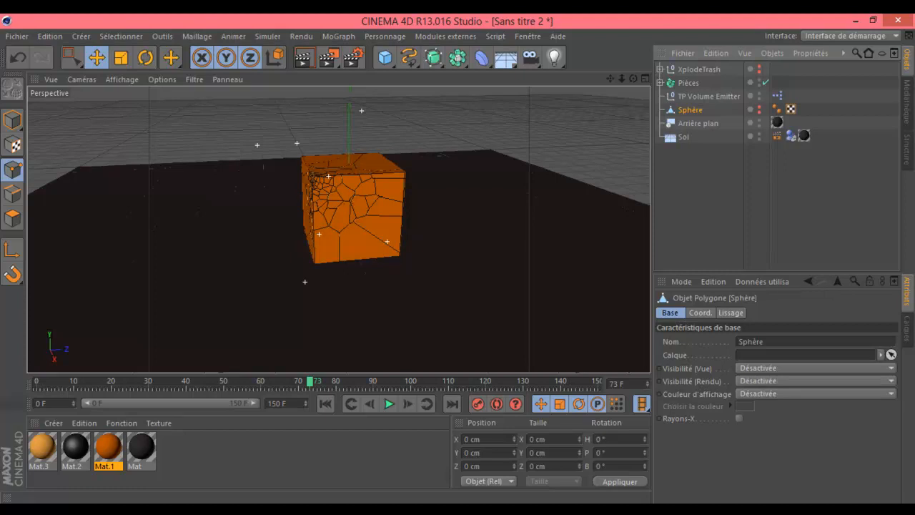
Examine the fracture pattern on the cube's faces up close and from several angles.
{"action": "scroll", "coordinate": [487, 172], "scroll_direction": "up", "scroll_amount": 2}
{"action": "scroll", "coordinate": [486, 171], "scroll_direction": "up", "scroll_amount": 4}
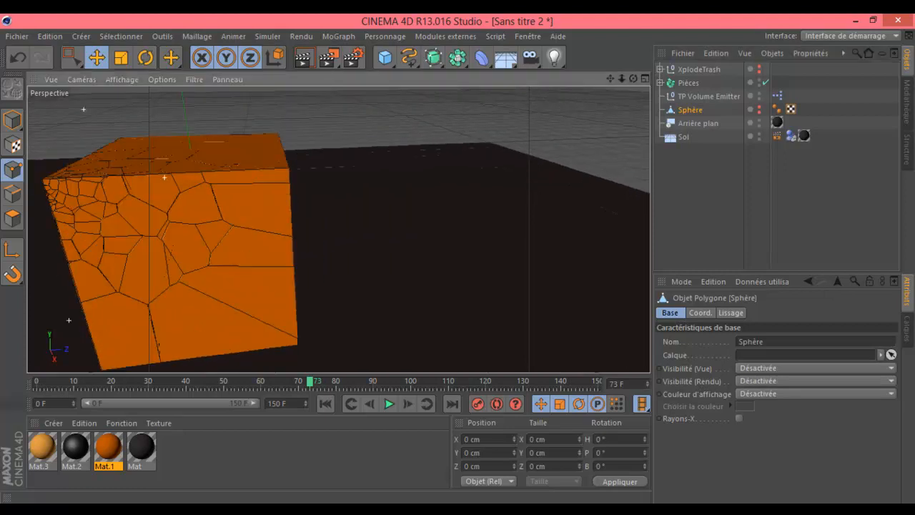
{"action": "left_click_drag", "start_coordinate": [611, 78], "coordinate": [786, 53]}
{"action": "left_click_drag", "start_coordinate": [633, 79], "coordinate": [681, 85]}
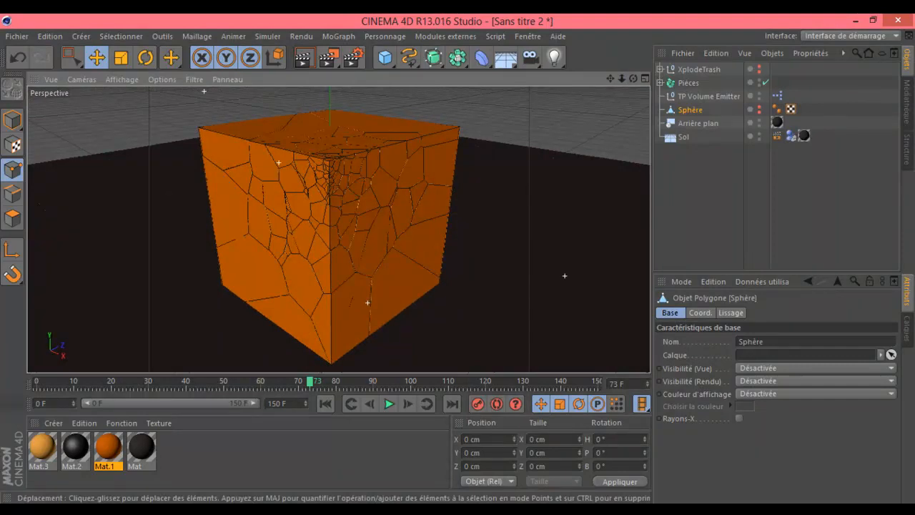
{"action": "left_click_drag", "start_coordinate": [610, 79], "coordinate": [589, 52]}
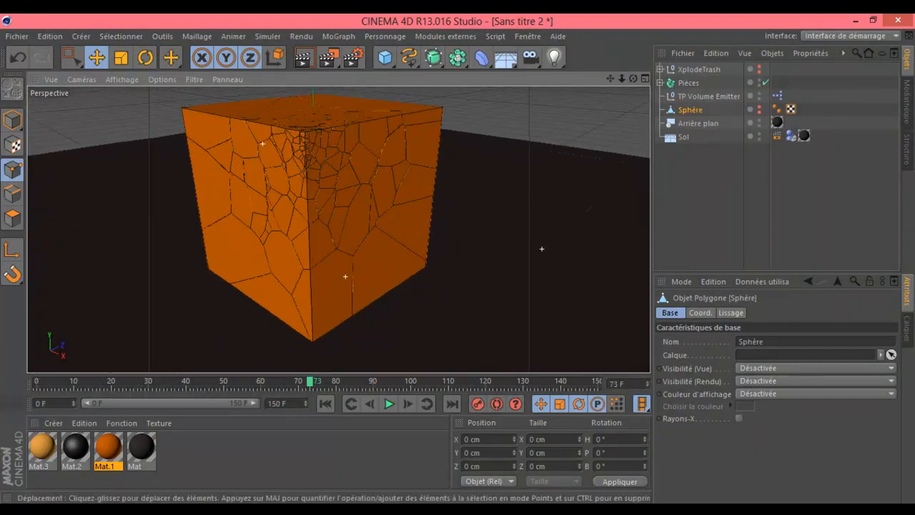
{"action": "mouse_move", "coordinate": [622, 78]}
{"action": "left_mouse_down"}
{"action": "mouse_move", "coordinate": [647, 77]}
{"action": "mouse_move", "coordinate": [541, 90]}
{"action": "mouse_move", "coordinate": [633, 83]}
{"action": "mouse_move", "coordinate": [582, 72]}
{"action": "mouse_move", "coordinate": [649, 72]}
{"action": "mouse_move", "coordinate": [636, 79]}
{"action": "left_mouse_up"}
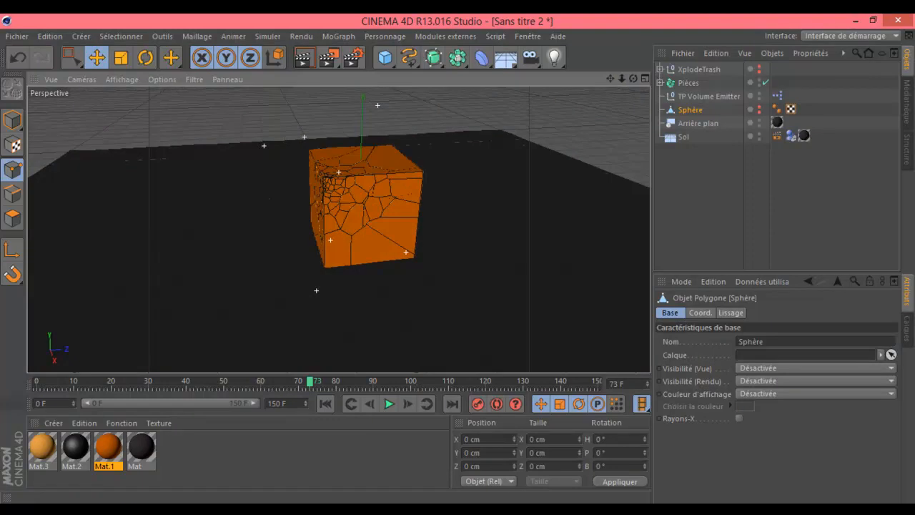
Add a new sphere, raise it to the cube's top face, and scale it down to about 49 %.
{"action": "left_click", "coordinate": [385, 58]}
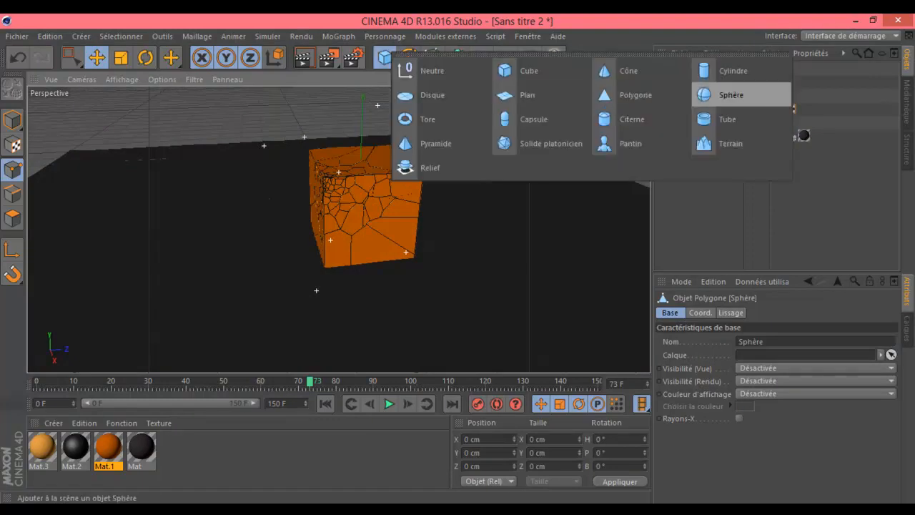
{"action": "left_click", "coordinate": [730, 94]}
{"action": "left_click_drag", "start_coordinate": [362, 126], "coordinate": [362, 81]}
{"action": "left_click", "coordinate": [121, 58]}
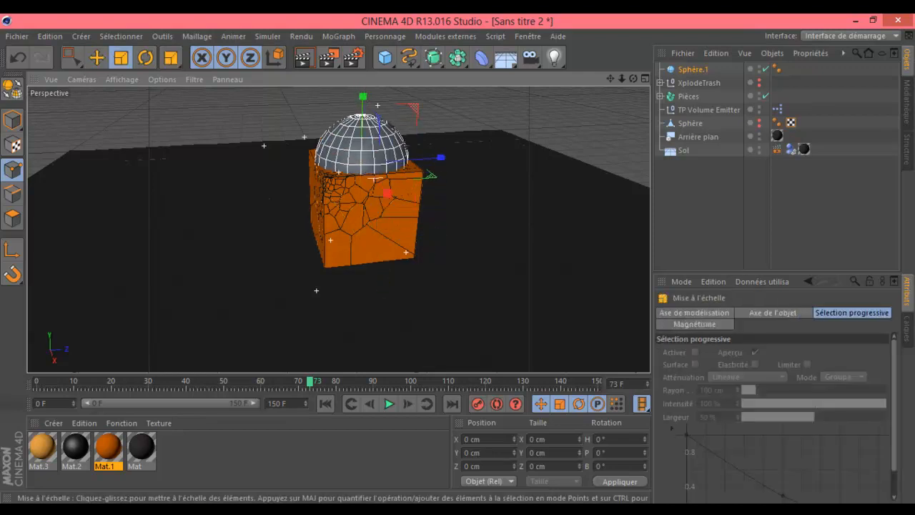
{"action": "left_click_drag", "start_coordinate": [471, 215], "coordinate": [402, 214]}
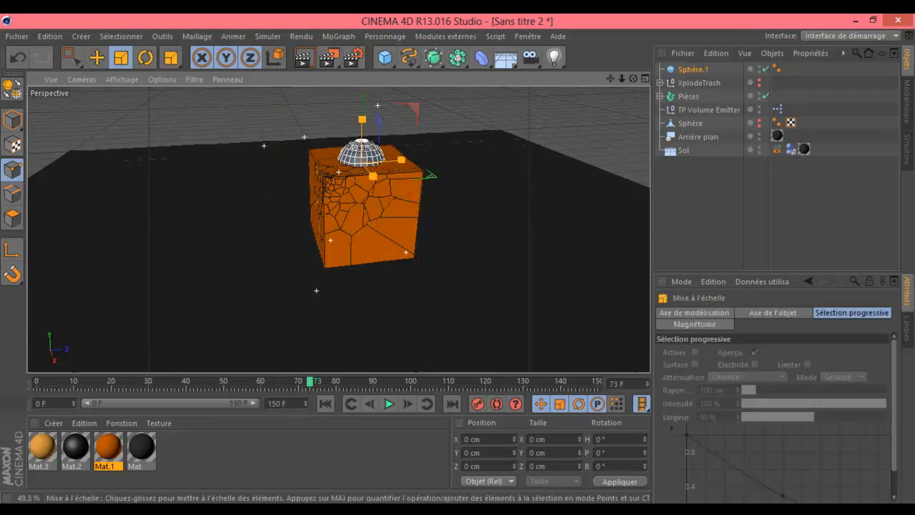
Apply Mat.2 to the new sphere and move it over the cube's +X, -Z corner in the top view.
{"action": "key", "text": "e"}
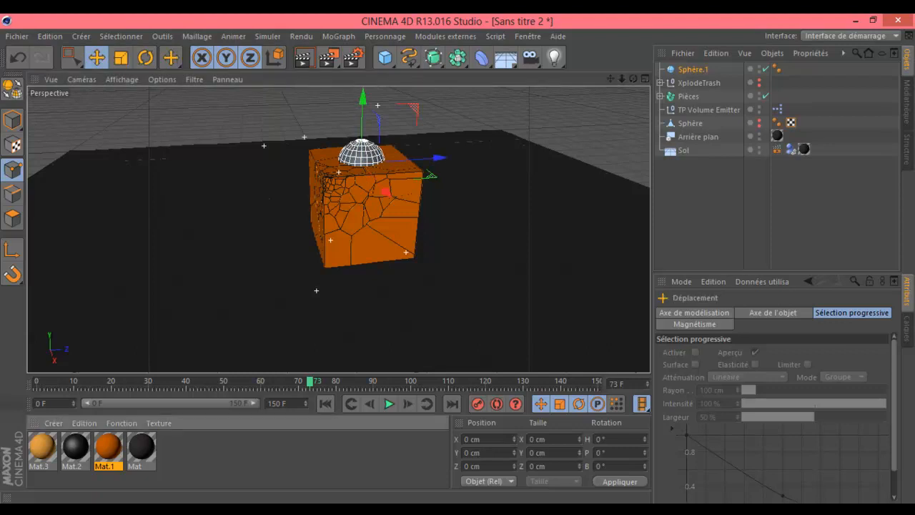
{"action": "left_click_drag", "start_coordinate": [76, 447], "coordinate": [362, 154]}
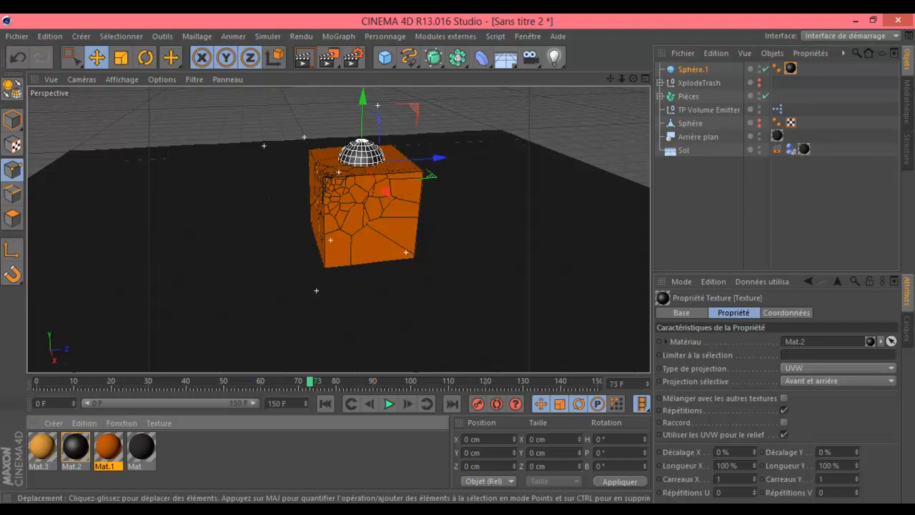
{"action": "key", "text": "F5"}
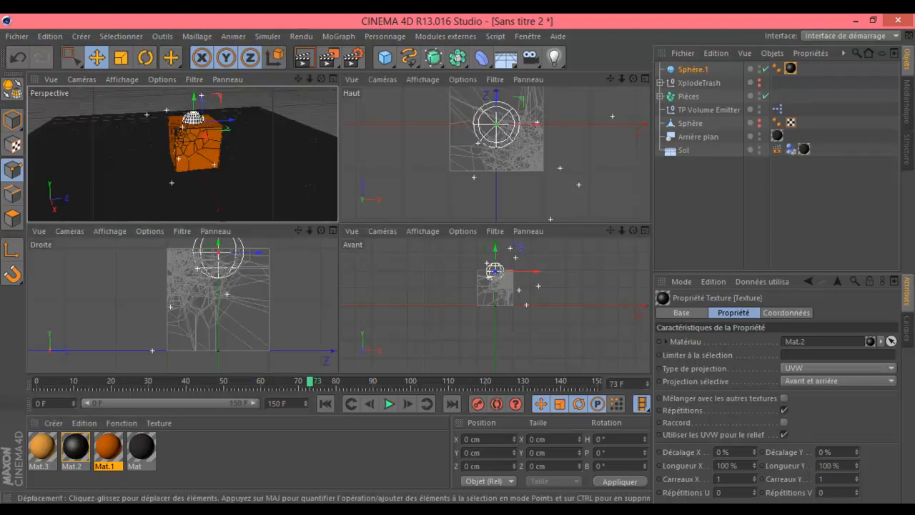
{"action": "key", "text": "F2"}
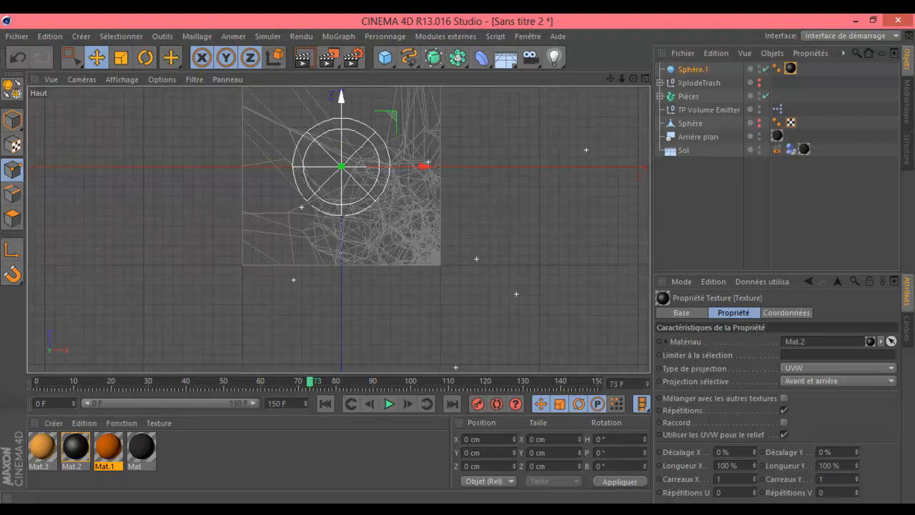
{"action": "left_click_drag", "start_coordinate": [341, 98], "coordinate": [342, 195]}
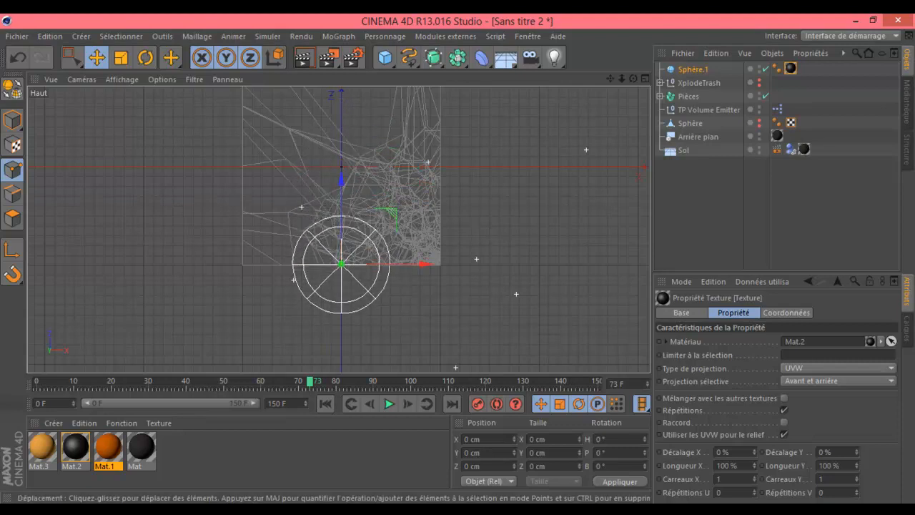
{"action": "left_click_drag", "start_coordinate": [276, 276], "coordinate": [373, 274]}
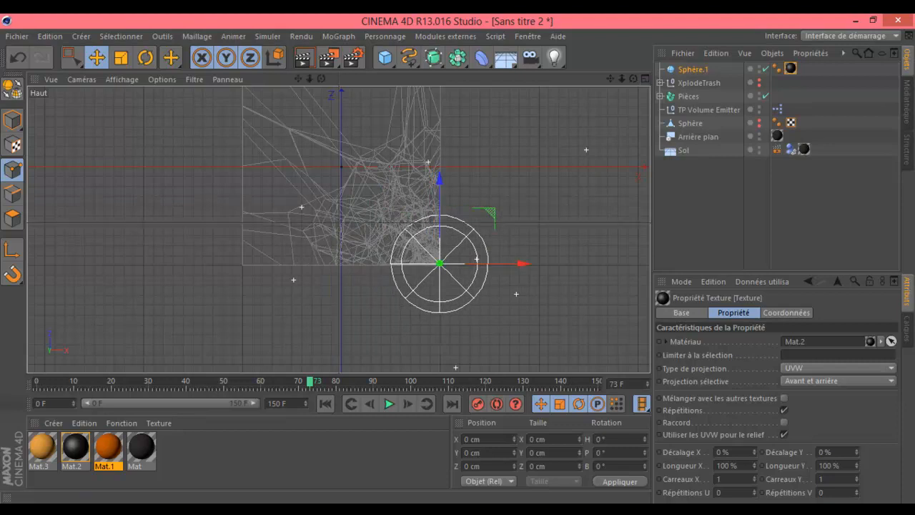
Return to the perspective view and raise the new sphere high above the cube along Y.
{"action": "left_click", "coordinate": [644, 79]}
{"action": "left_click", "coordinate": [333, 79]}
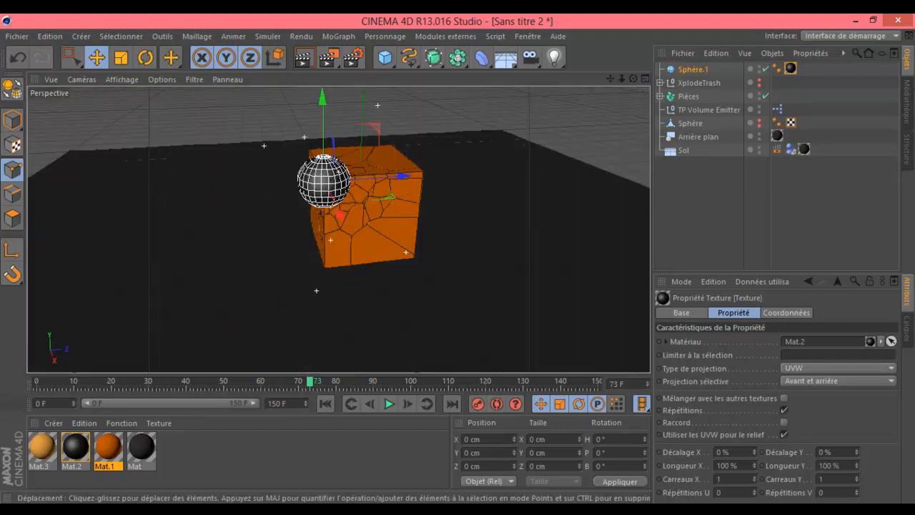
{"action": "left_click_drag", "start_coordinate": [322, 96], "coordinate": [323, 85]}
{"action": "mouse_move", "coordinate": [610, 79]}
{"action": "left_mouse_down"}
{"action": "mouse_move", "coordinate": [609, 102]}
{"action": "mouse_move", "coordinate": [592, 108]}
{"action": "mouse_move", "coordinate": [624, 79]}
{"action": "left_mouse_up"}
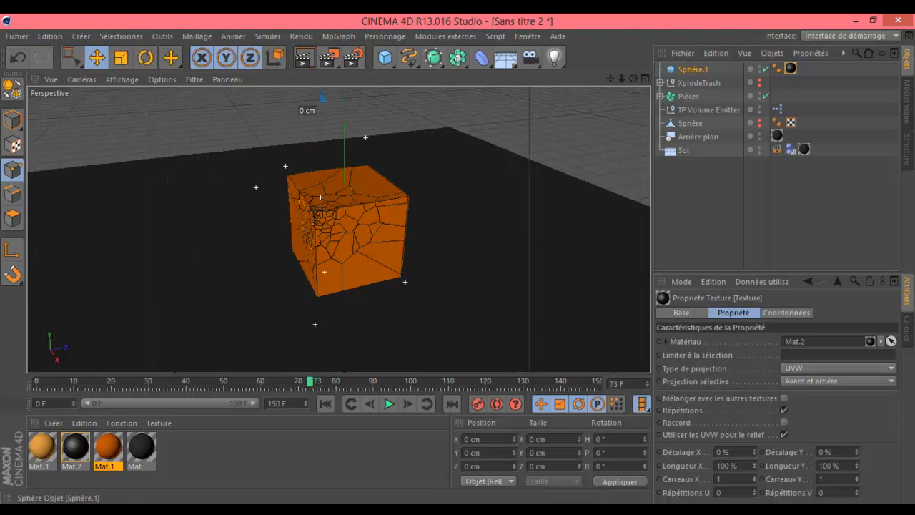
Add a rigid body (Corps rigide) simulation tag to Sphère.1.
{"action": "right_click", "coordinate": [698, 70]}
{"action": "mouse_move", "coordinate": [753, 130]}
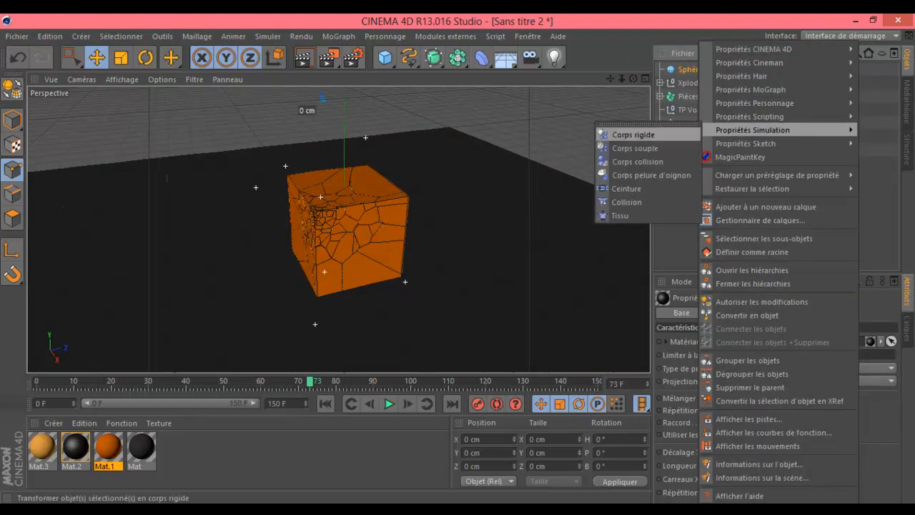
{"action": "left_click", "coordinate": [633, 134]}
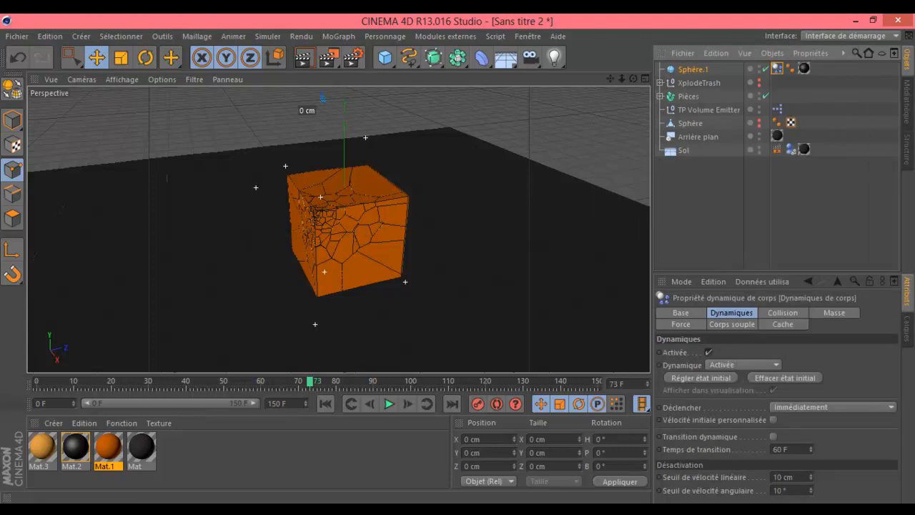
Set the Sphère.1 rigid body's trigger to Sur collision and its individual elements option to Tout.
{"action": "left_click", "coordinate": [832, 407]}
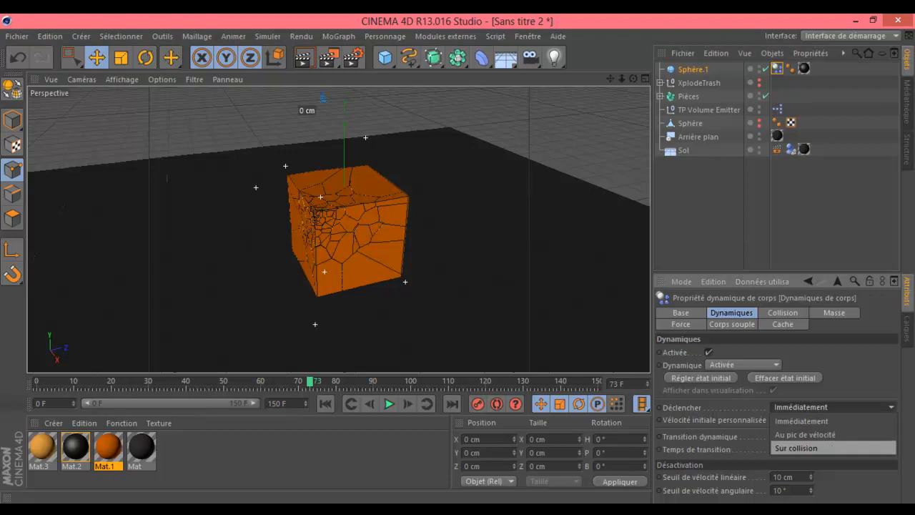
{"action": "left_click", "coordinate": [795, 448]}
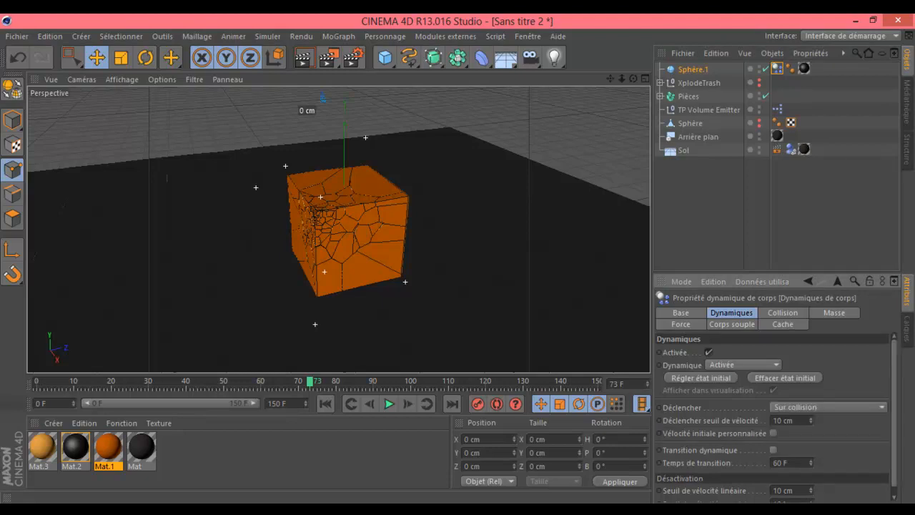
{"action": "left_click", "coordinate": [782, 313]}
{"action": "left_click", "coordinate": [822, 365]}
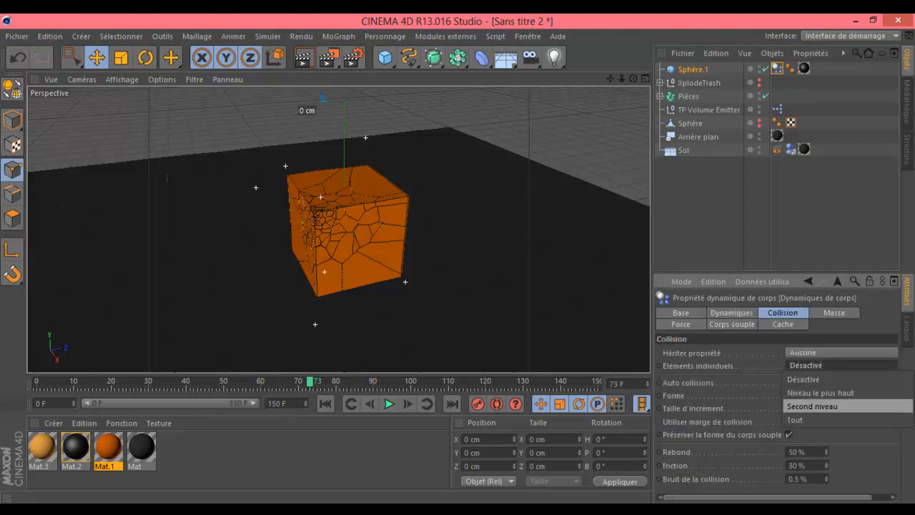
{"action": "left_click", "coordinate": [808, 419]}
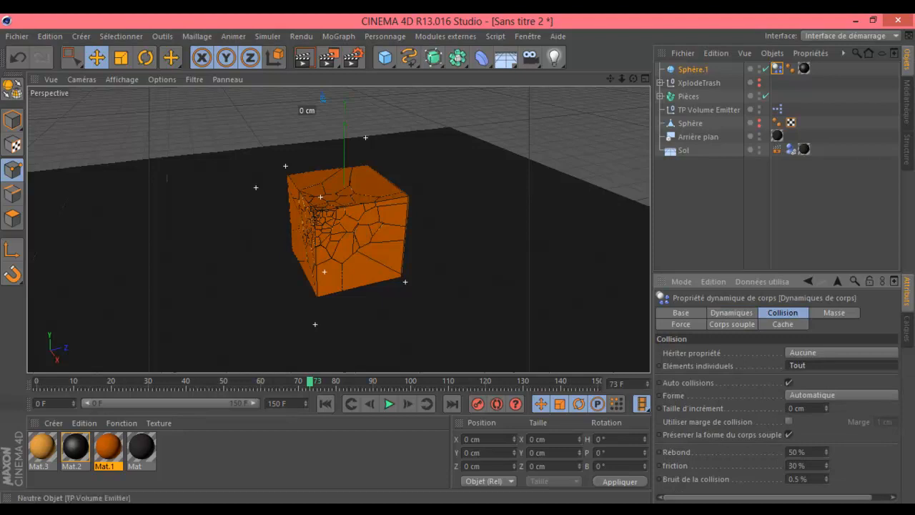
Add a rigid body (Corps rigide) simulation tag to the Pièces fracture object.
{"action": "left_click", "coordinate": [689, 96]}
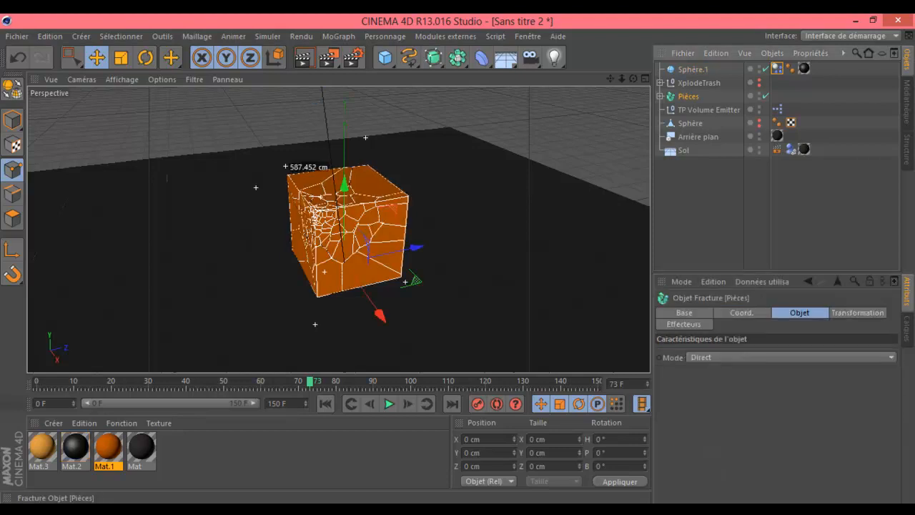
{"action": "left_click", "coordinate": [659, 96]}
{"action": "scroll", "coordinate": [779, 168], "scroll_direction": "down", "scroll_amount": 20}
{"action": "scroll", "coordinate": [779, 168], "scroll_direction": "up", "scroll_amount": 20}
{"action": "scroll", "coordinate": [779, 168], "scroll_direction": "up", "scroll_amount": 2}
{"action": "left_click", "coordinate": [660, 97]}
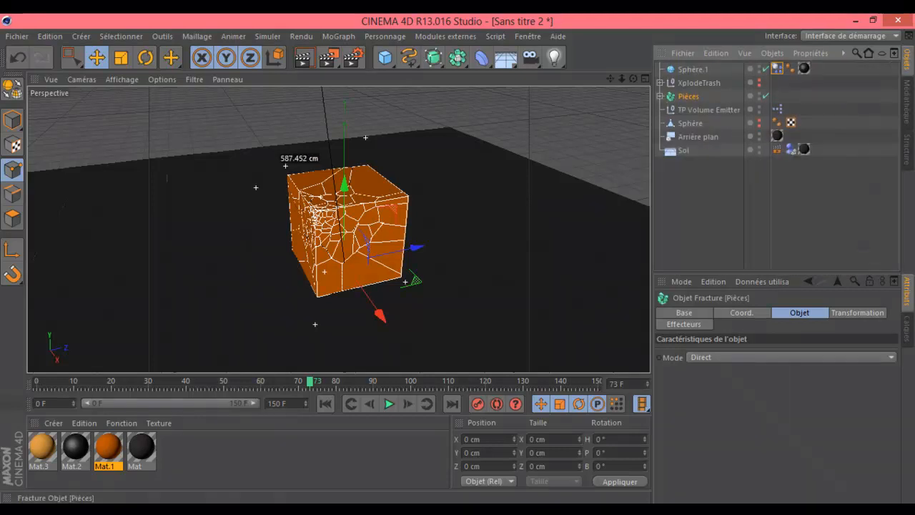
{"action": "right_click", "coordinate": [697, 97]}
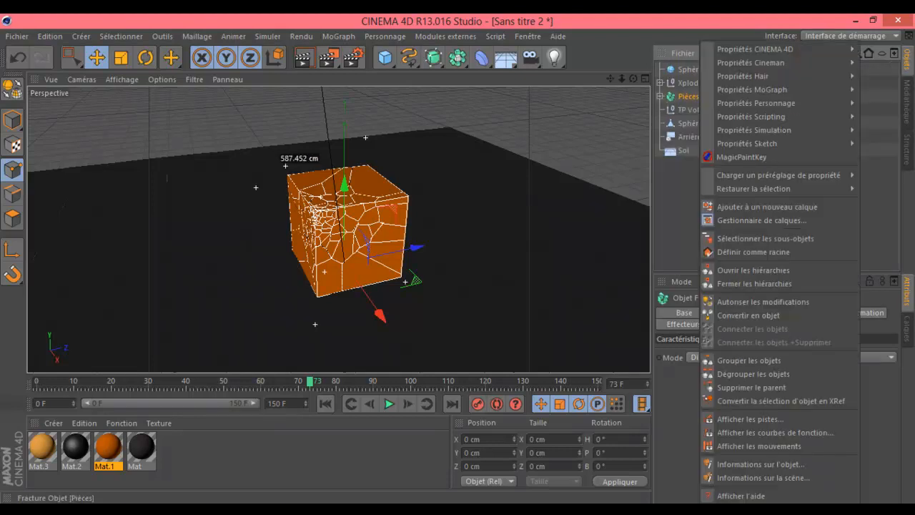
{"action": "mouse_move", "coordinate": [754, 129]}
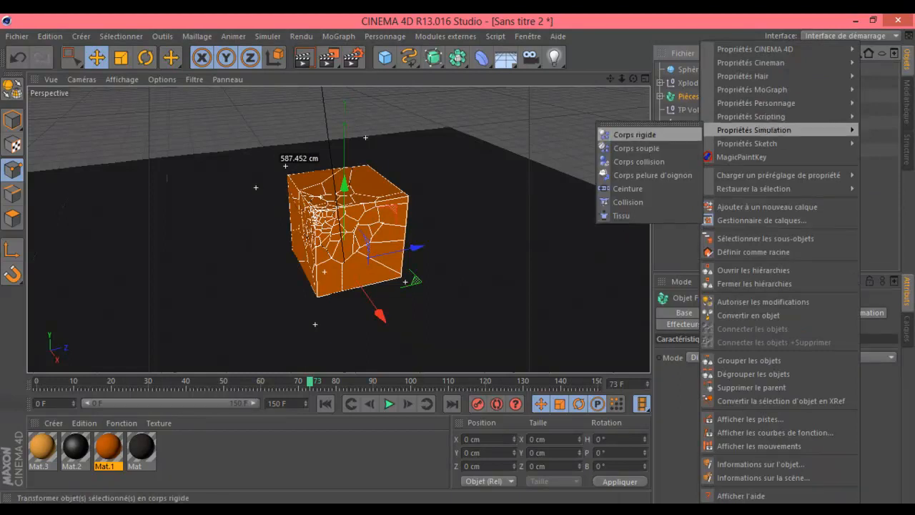
{"action": "left_click", "coordinate": [634, 135]}
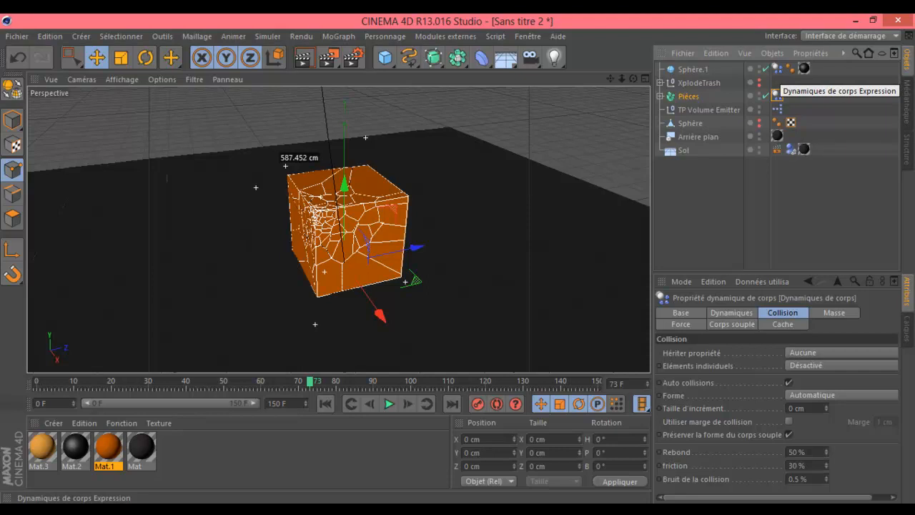
Set the trigger of the Sphère.1 rigid body tag to Immédiatement.
{"action": "left_click", "coordinate": [777, 69]}
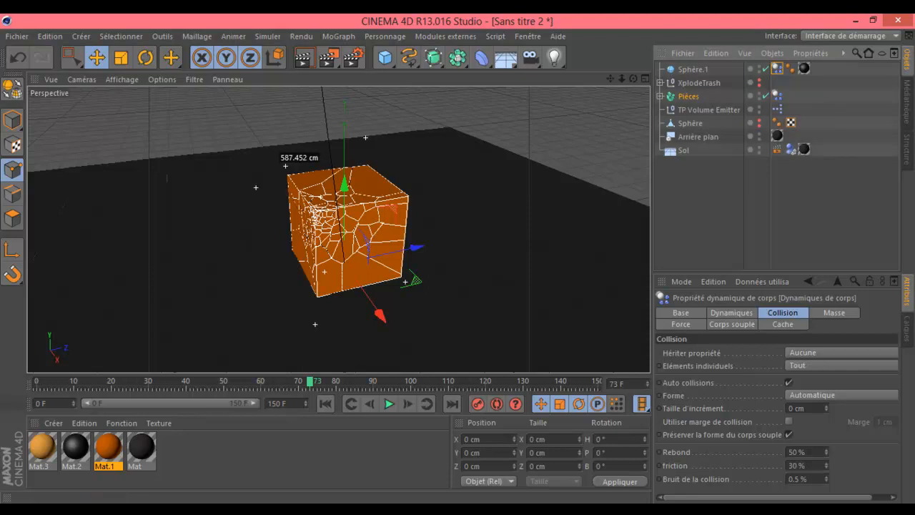
{"action": "left_click", "coordinate": [732, 314]}
{"action": "left_click", "coordinate": [827, 407]}
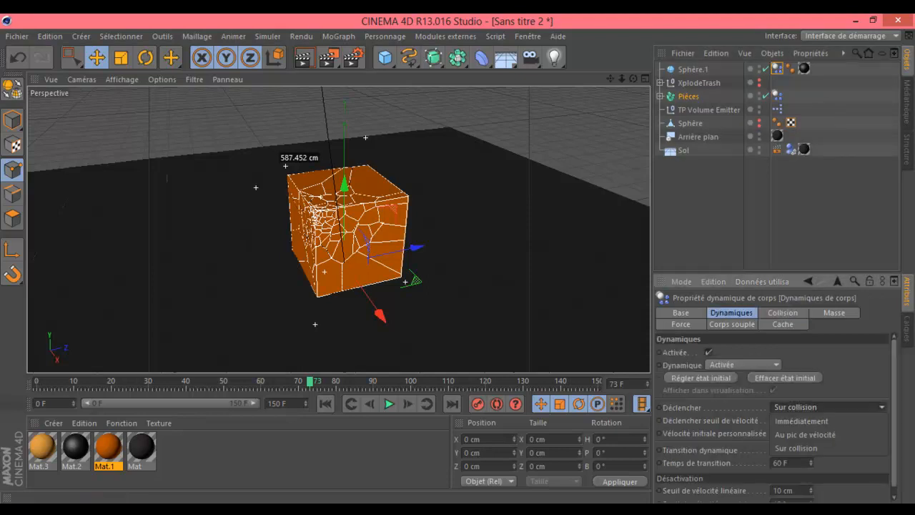
{"action": "left_click", "coordinate": [803, 421]}
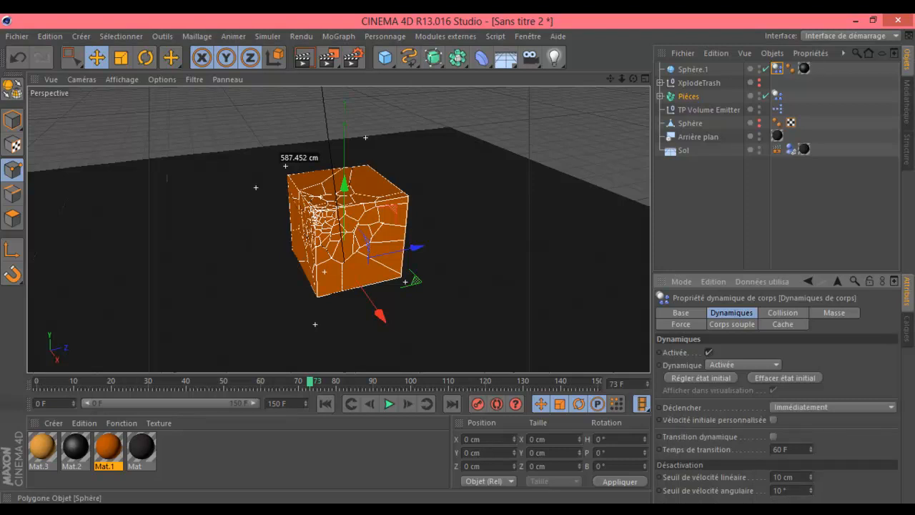
Set the trigger of the Pièces rigid body tag to Sur collision.
{"action": "left_click", "coordinate": [778, 96]}
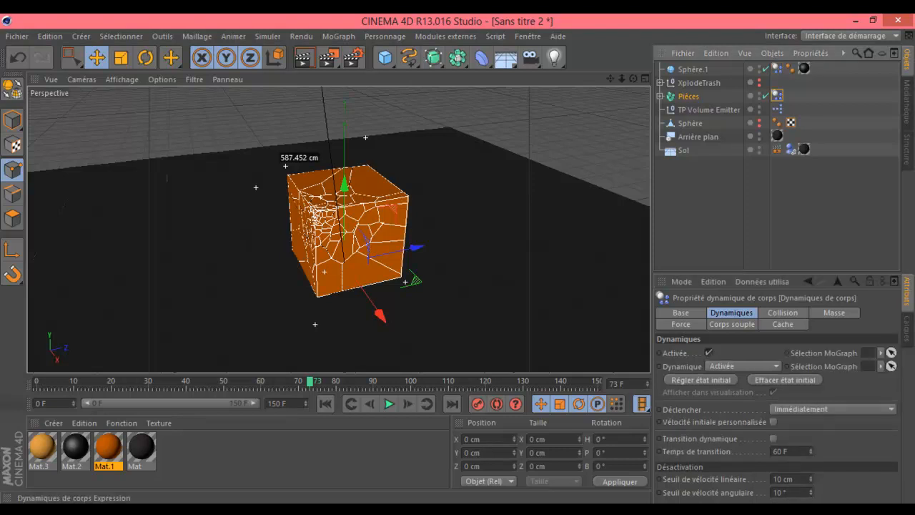
{"action": "right_click", "coordinate": [777, 94]}
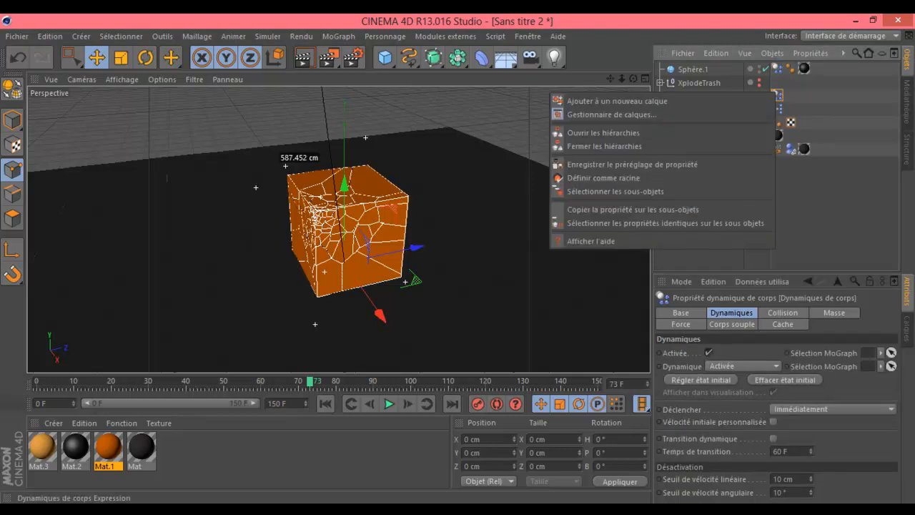
{"action": "left_click", "coordinate": [777, 96]}
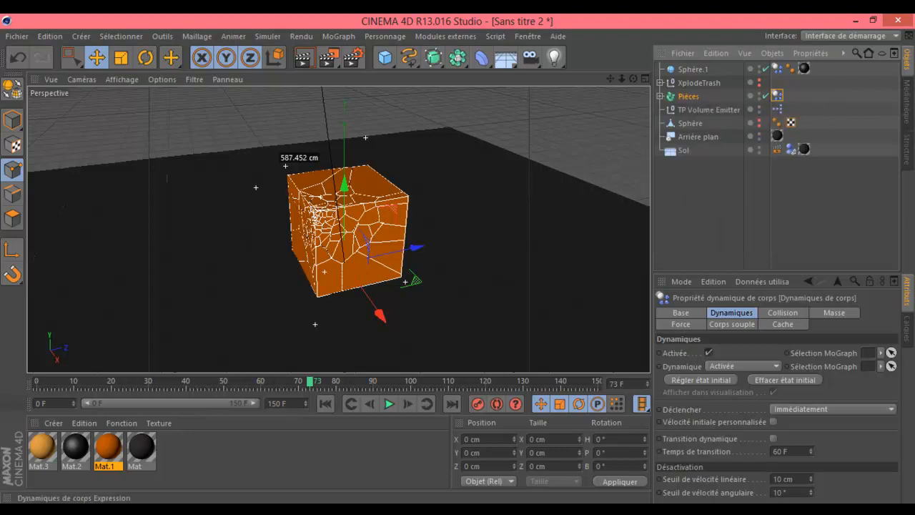
{"action": "left_click", "coordinate": [832, 410]}
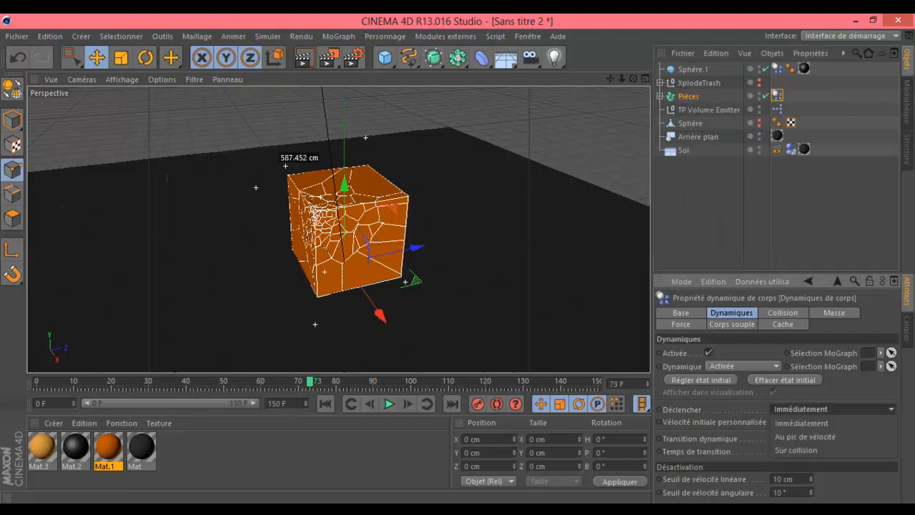
{"action": "left_click", "coordinate": [832, 450]}
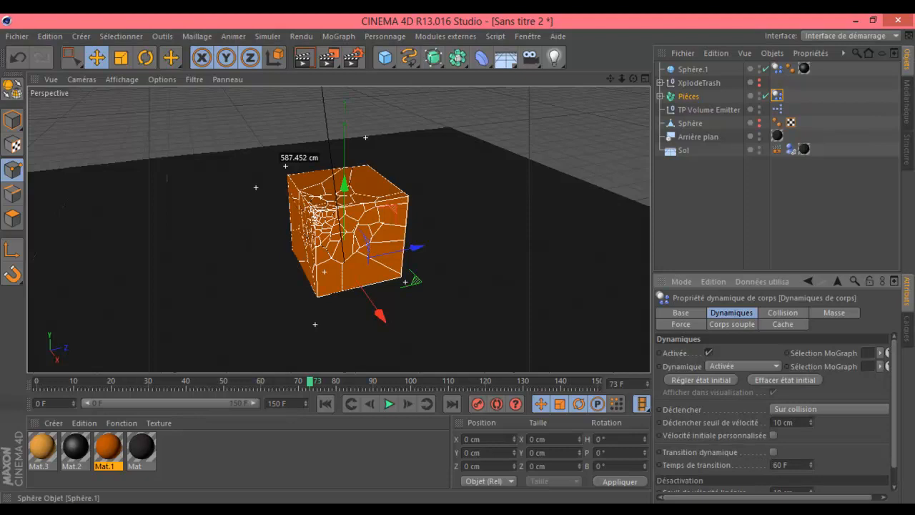
Set the individual elements option of the Pièces rigid body's collision to Tout, and deselect everything.
{"action": "left_click", "coordinate": [783, 313]}
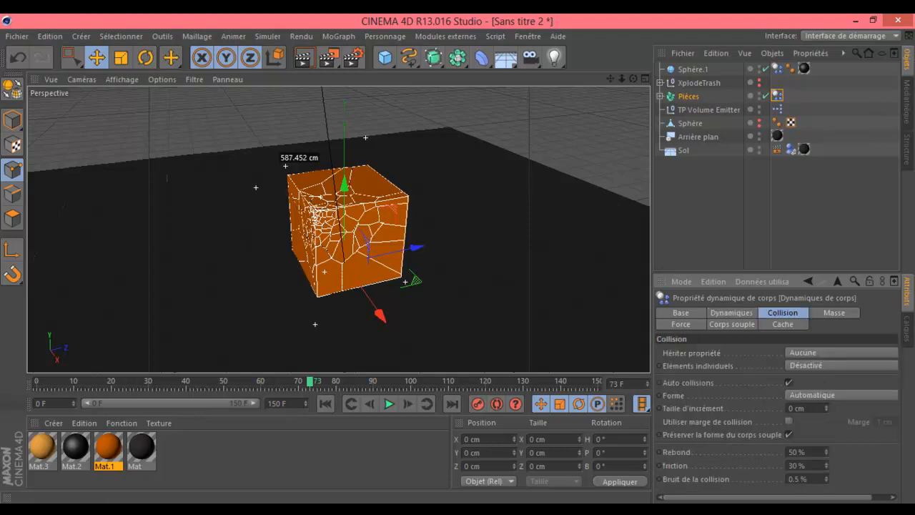
{"action": "left_click", "coordinate": [841, 366]}
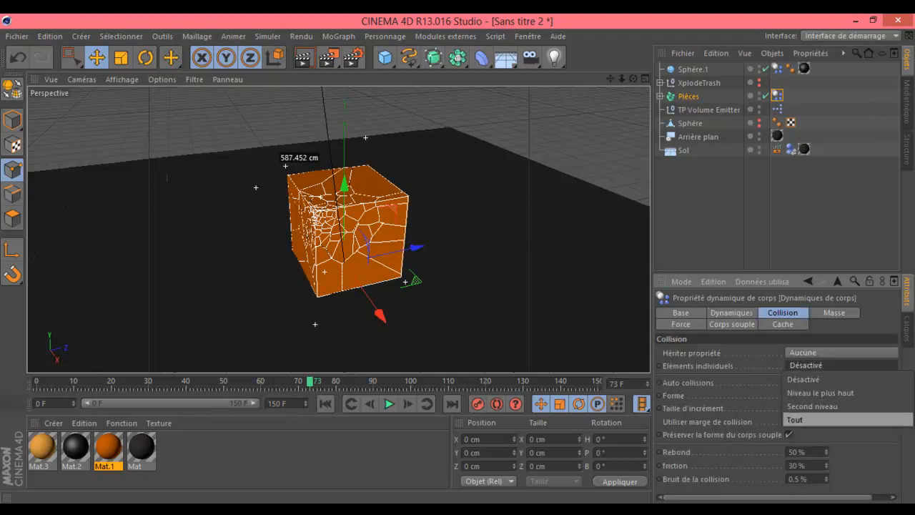
{"action": "left_click", "coordinate": [822, 419]}
{"action": "left_click", "coordinate": [722, 210]}
Rewind the animation to frame 0 and switch off the TP Volume Emitter's particle emission.
{"action": "mouse_move", "coordinate": [633, 79]}
{"action": "left_mouse_down"}
{"action": "mouse_move", "coordinate": [636, 60]}
{"action": "mouse_move", "coordinate": [626, 79]}
{"action": "left_mouse_up"}
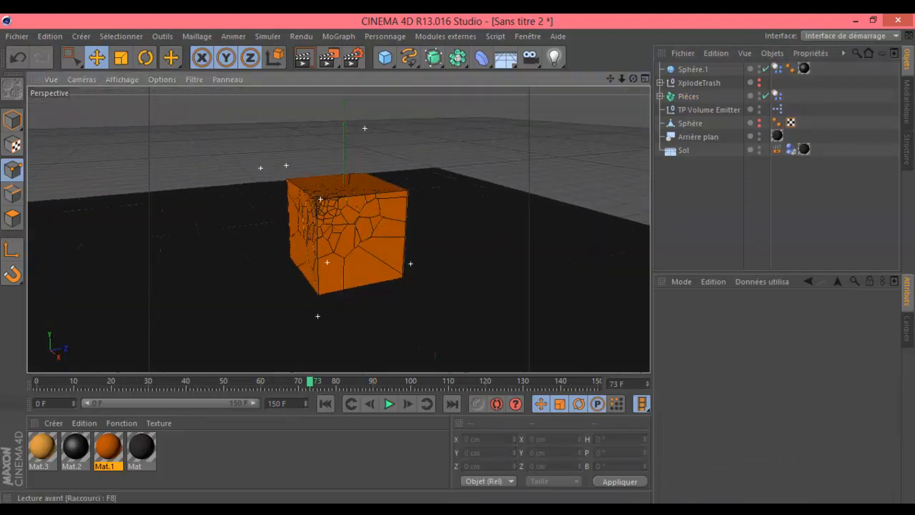
{"action": "left_click", "coordinate": [325, 404]}
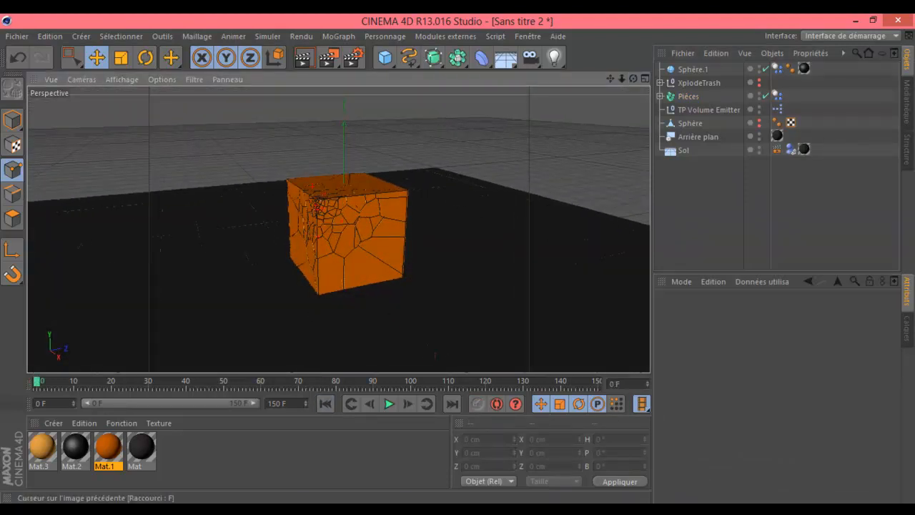
{"action": "left_click", "coordinate": [708, 110]}
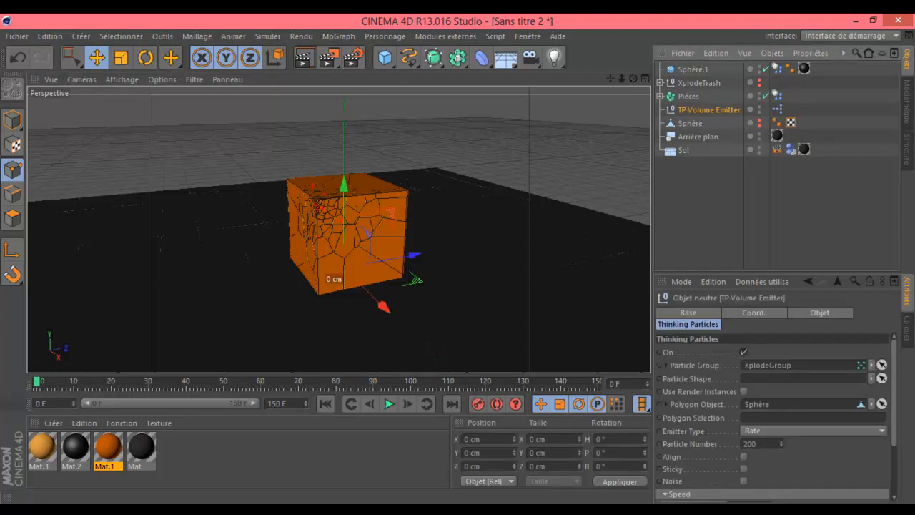
{"action": "left_click", "coordinate": [743, 351]}
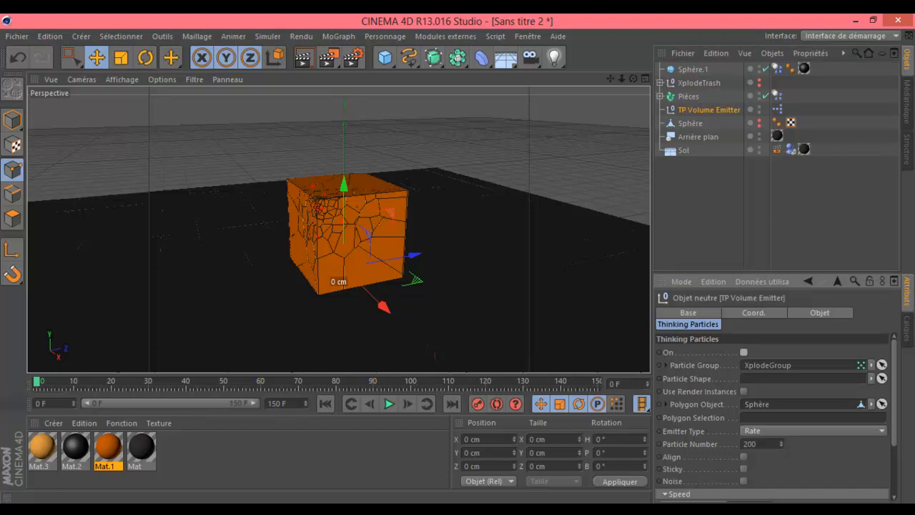
Play the simulation to about frame 39 and render the view.
{"action": "left_click", "coordinate": [389, 404]}
{"action": "left_click", "coordinate": [389, 403]}
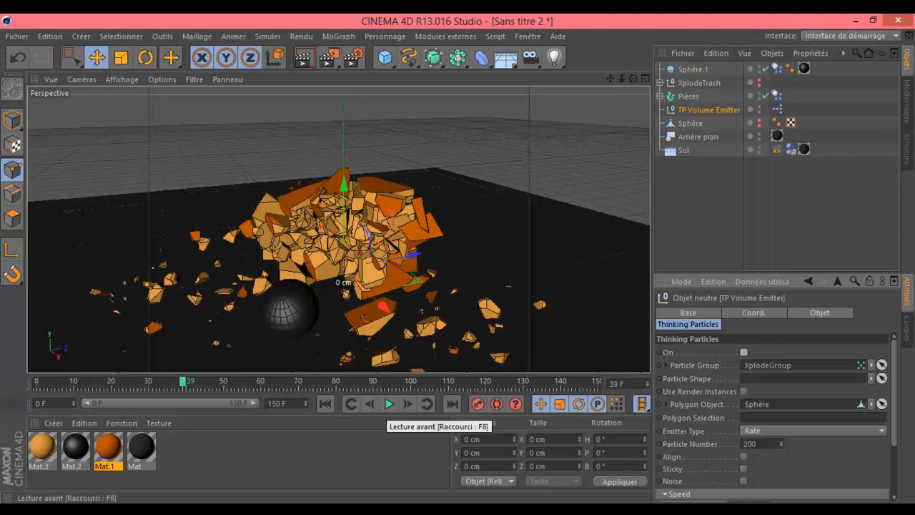
{"action": "left_click", "coordinate": [303, 57]}
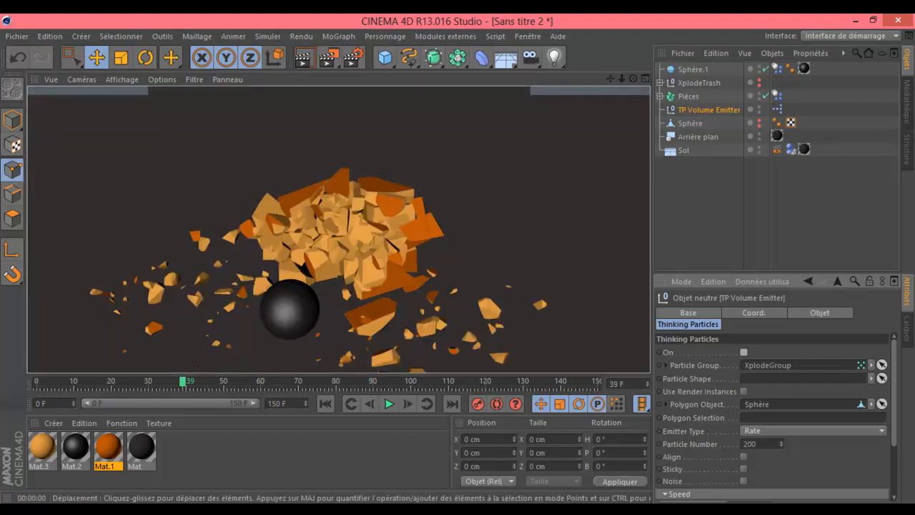
Rewind to frame 0 and replay the cube's destruction from a higher viewing angle to about frame 33.
{"action": "left_click_drag", "start_coordinate": [634, 78], "coordinate": [635, 54]}
{"action": "left_click", "coordinate": [325, 404]}
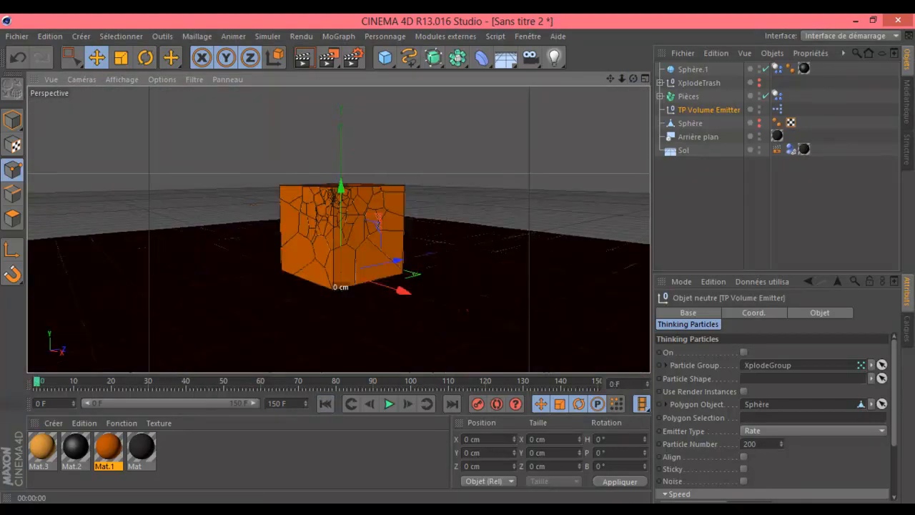
{"action": "left_click_drag", "start_coordinate": [633, 79], "coordinate": [594, 115]}
{"action": "left_click", "coordinate": [389, 403]}
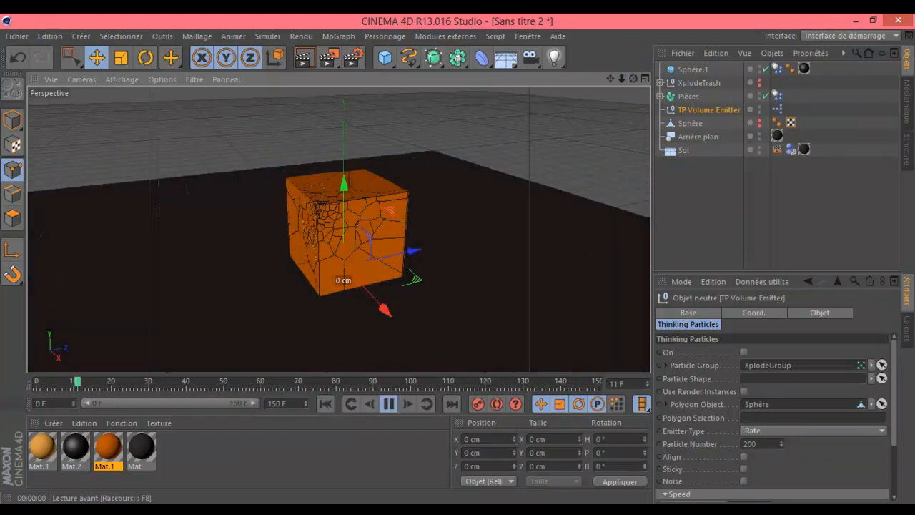
{"action": "left_click", "coordinate": [389, 403]}
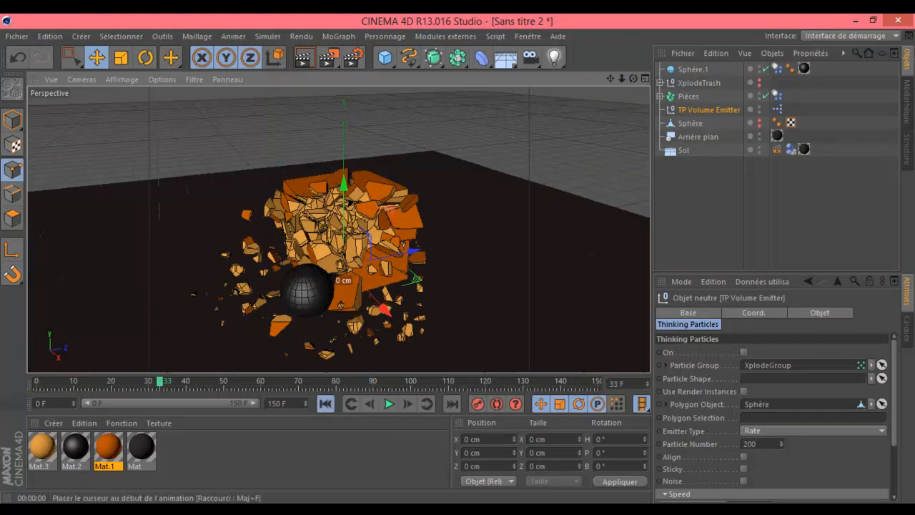
Replay the simulation from the start until the sphere breaks the cube's corner, render that frame, and rewind to frame 0.
{"action": "left_click", "coordinate": [326, 403]}
{"action": "left_click", "coordinate": [389, 404]}
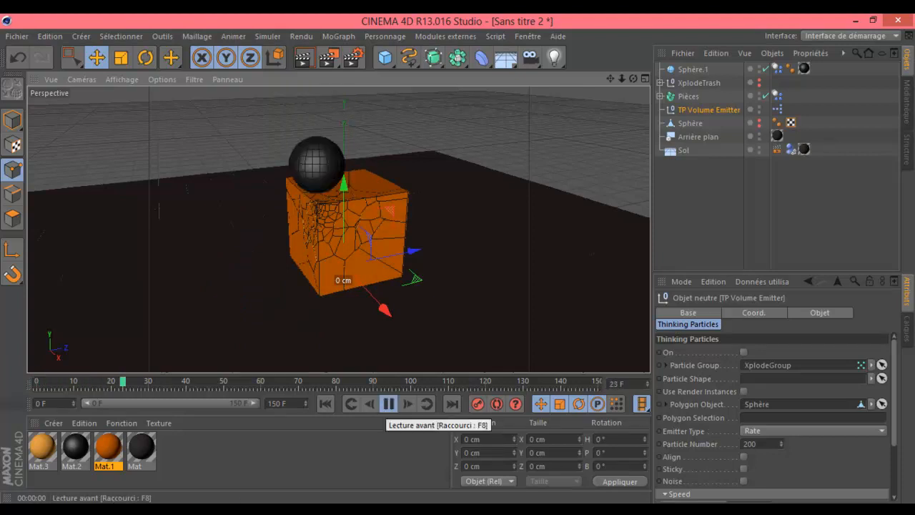
{"action": "left_click", "coordinate": [389, 404]}
{"action": "left_click", "coordinate": [303, 58]}
{"action": "left_click_drag", "start_coordinate": [634, 79], "coordinate": [606, 110]}
{"action": "left_click", "coordinate": [325, 404]}
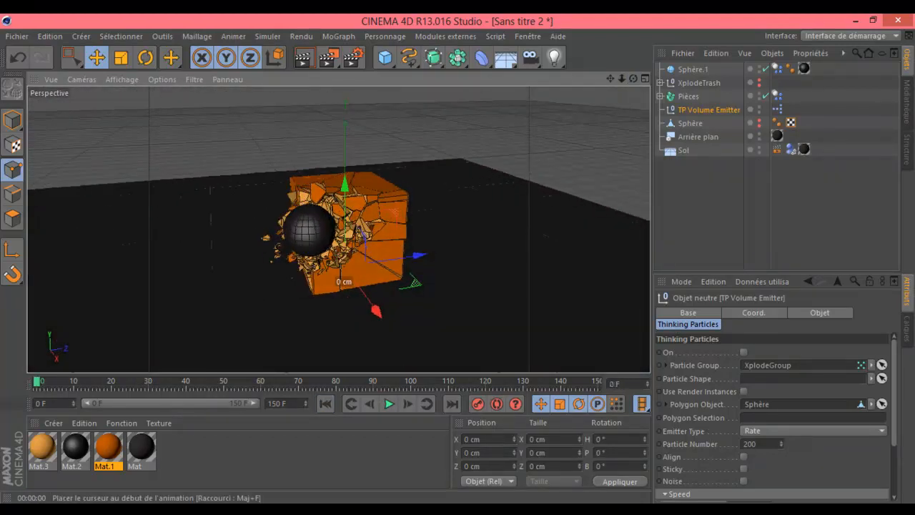
{"action": "left_click_drag", "start_coordinate": [633, 79], "coordinate": [629, 108]}
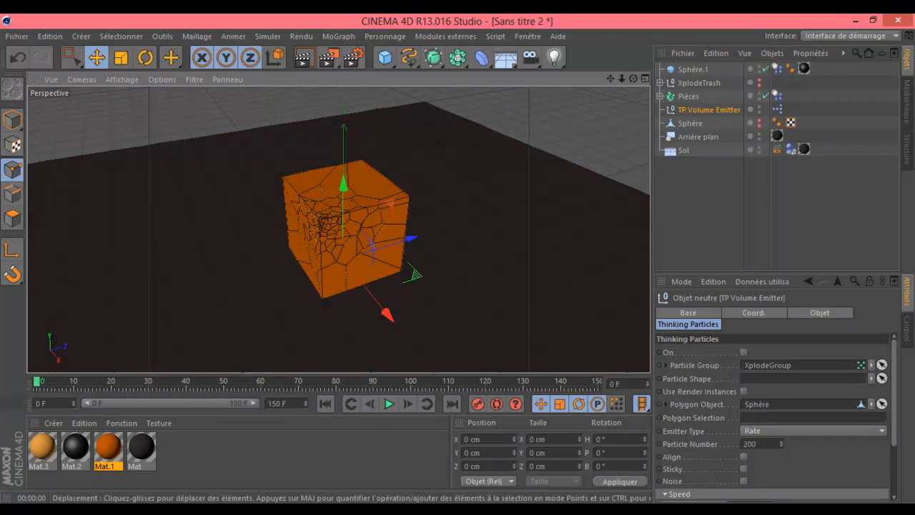
Expand the Pièces object and select its fragments from Pièces 140 through Pièces 150.
{"action": "mouse_move", "coordinate": [634, 79]}
{"action": "left_mouse_down"}
{"action": "mouse_move", "coordinate": [617, 83]}
{"action": "mouse_move", "coordinate": [577, 60]}
{"action": "mouse_move", "coordinate": [631, 75]}
{"action": "left_mouse_up"}
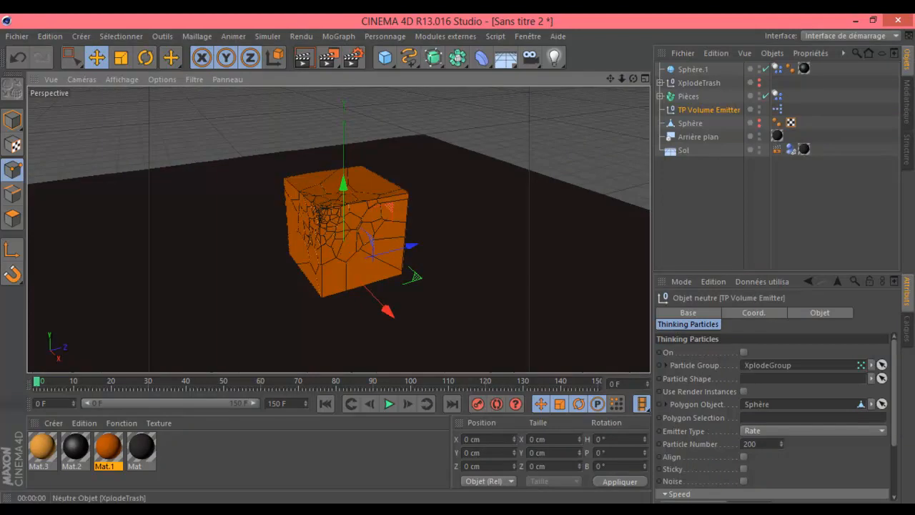
{"action": "left_click", "coordinate": [661, 96]}
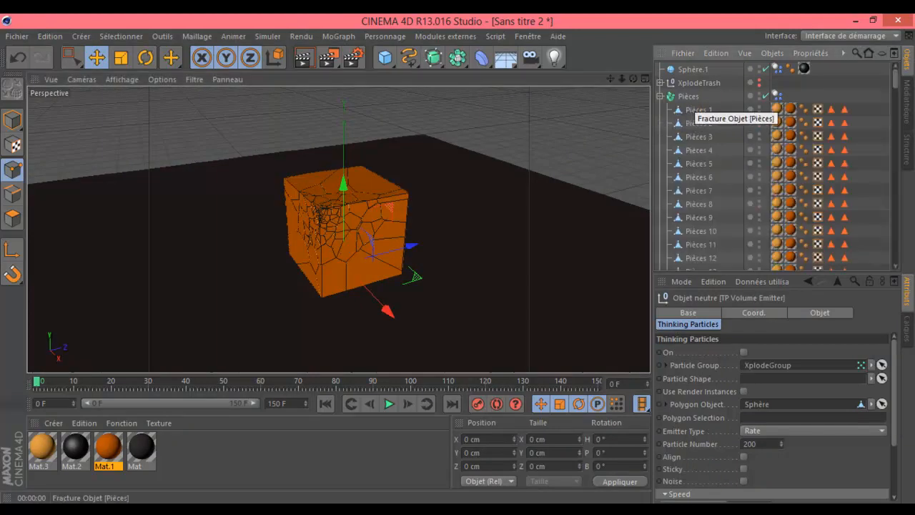
{"action": "scroll", "coordinate": [779, 166], "scroll_direction": "down", "scroll_amount": 20}
{"action": "scroll", "coordinate": [779, 166], "scroll_direction": "down", "scroll_amount": 4}
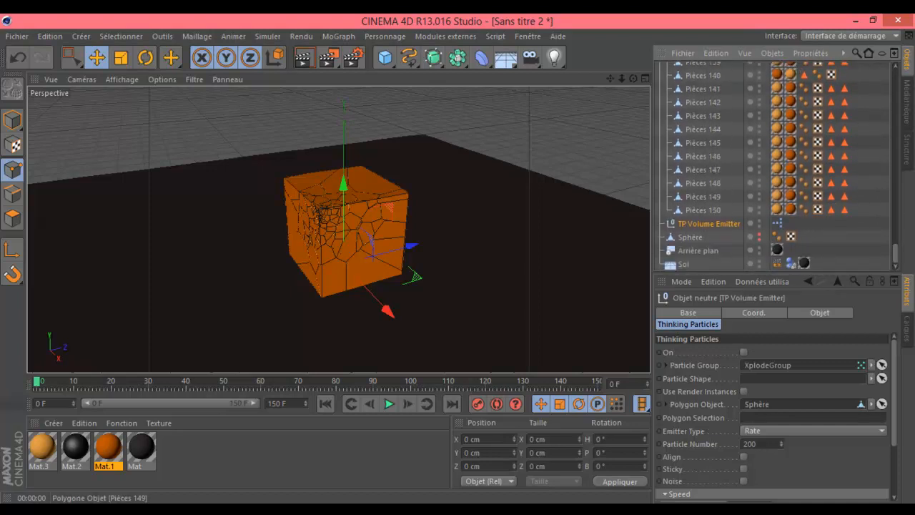
{"action": "left_click", "coordinate": [703, 210]}
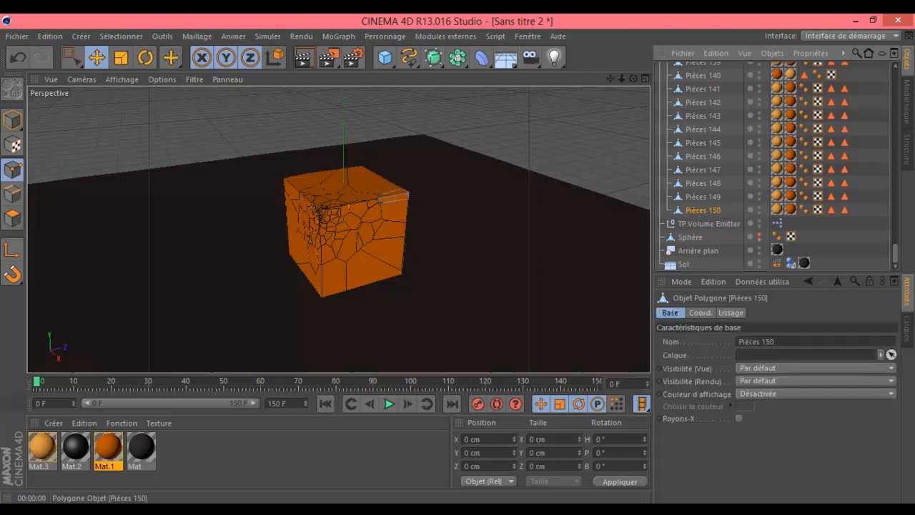
{"action": "left_click_drag", "start_coordinate": [633, 78], "coordinate": [601, 80]}
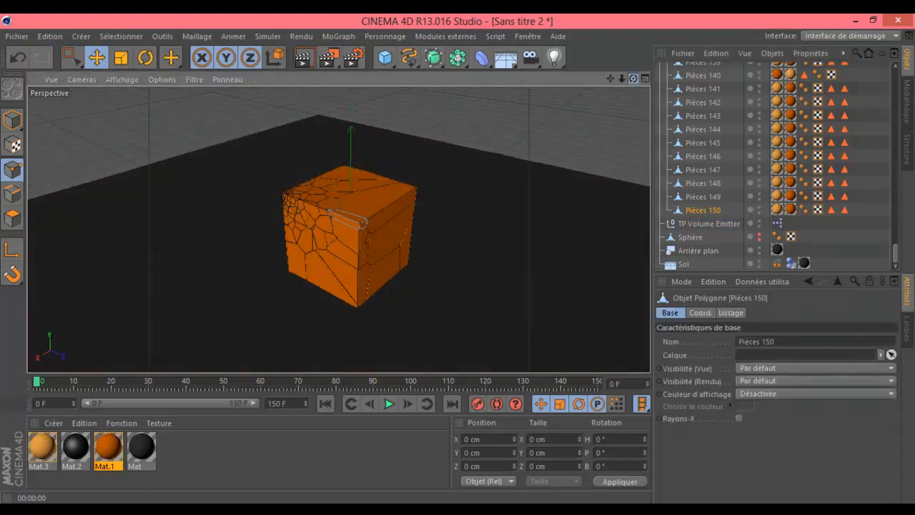
{"action": "left_click", "coordinate": [704, 196], "text": "ctrl"}
{"action": "left_click", "coordinate": [704, 183], "text": "ctrl"}
{"action": "left_click", "coordinate": [703, 170], "text": "ctrl"}
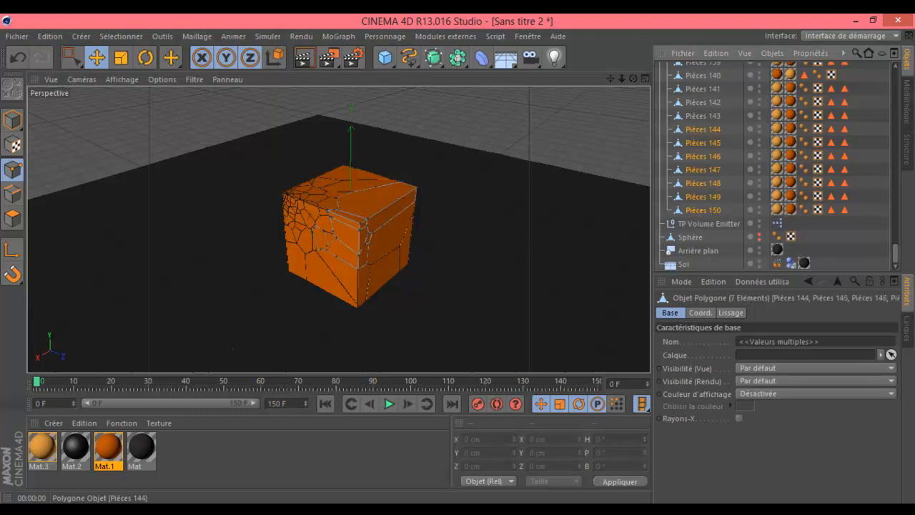
{"action": "left_click", "coordinate": [704, 89], "text": "ctrl"}
{"action": "left_click", "coordinate": [704, 75], "text": "ctrl"}
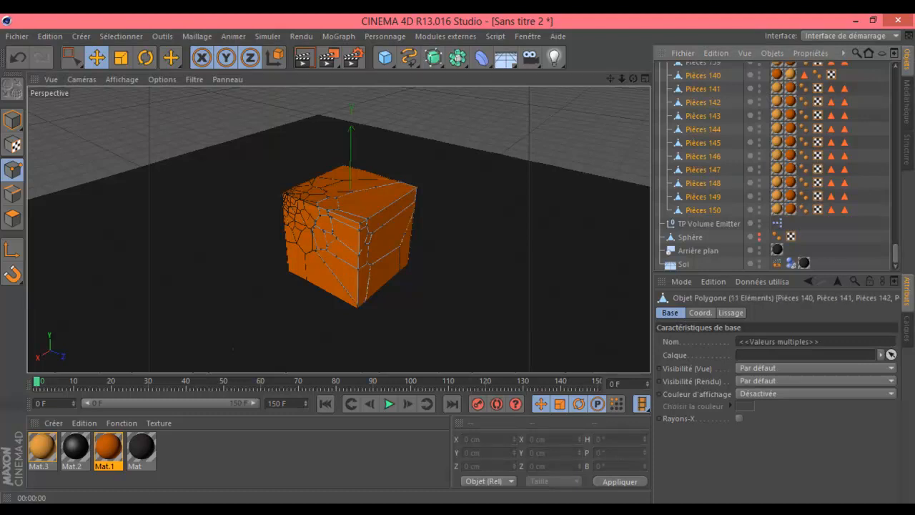
Extend the fragment selection back to Pièces 125 and group all the selected pieces under a null object.
{"action": "scroll", "coordinate": [715, 164], "scroll_direction": "up", "scroll_amount": 5}
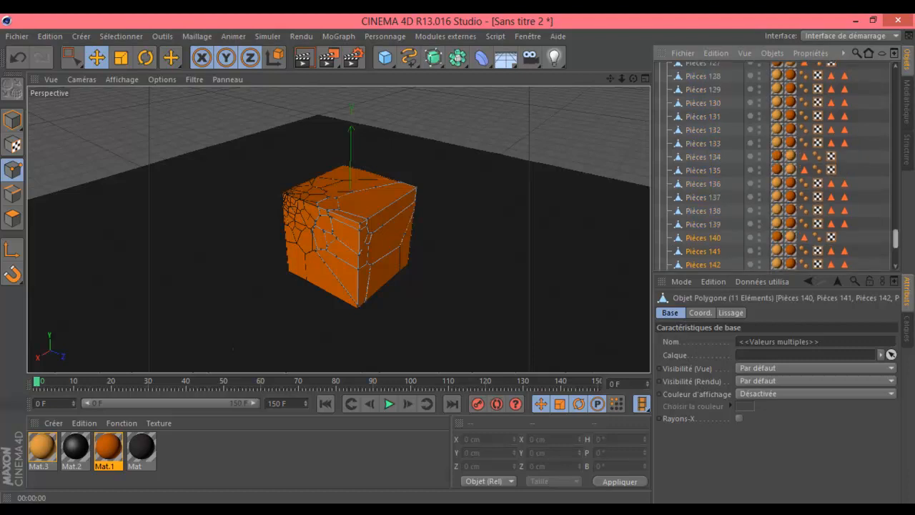
{"action": "scroll", "coordinate": [715, 240], "scroll_direction": "down", "scroll_amount": 2}
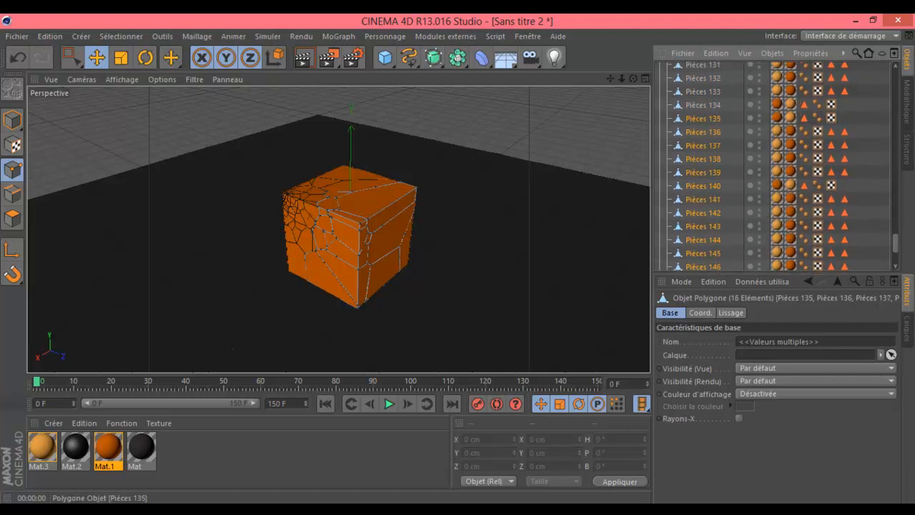
{"action": "left_click", "coordinate": [704, 65], "text": "ctrl"}
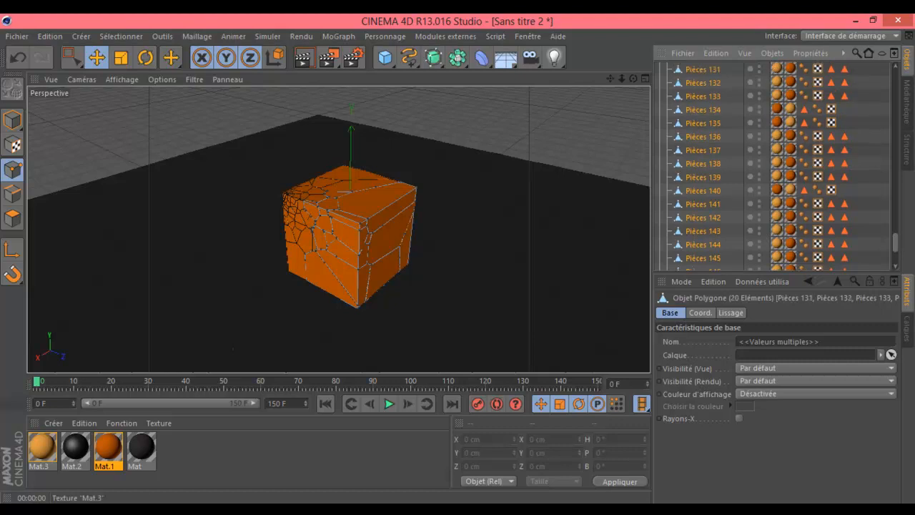
{"action": "scroll", "coordinate": [715, 164], "scroll_direction": "up", "scroll_amount": 2}
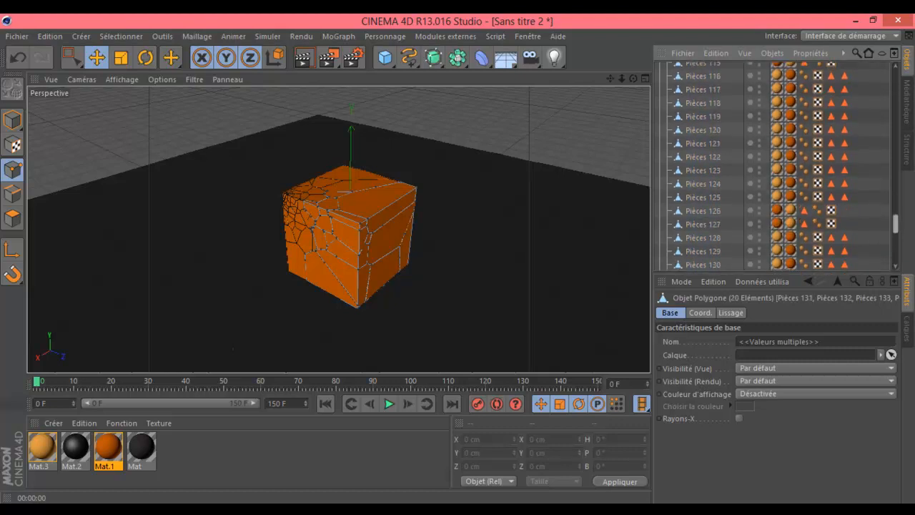
{"action": "scroll", "coordinate": [715, 172], "scroll_direction": "up", "scroll_amount": 1}
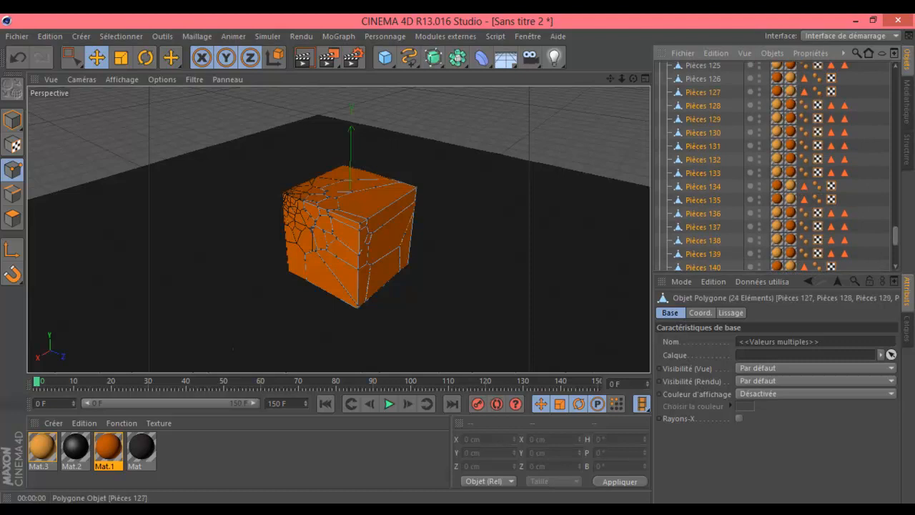
{"action": "left_click_drag", "start_coordinate": [633, 79], "coordinate": [683, 103]}
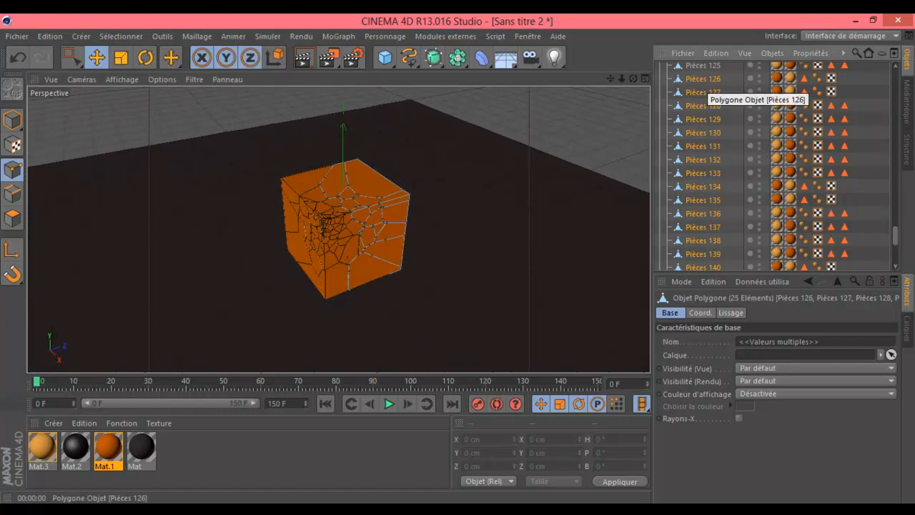
{"action": "left_click", "coordinate": [705, 77], "text": "ctrl"}
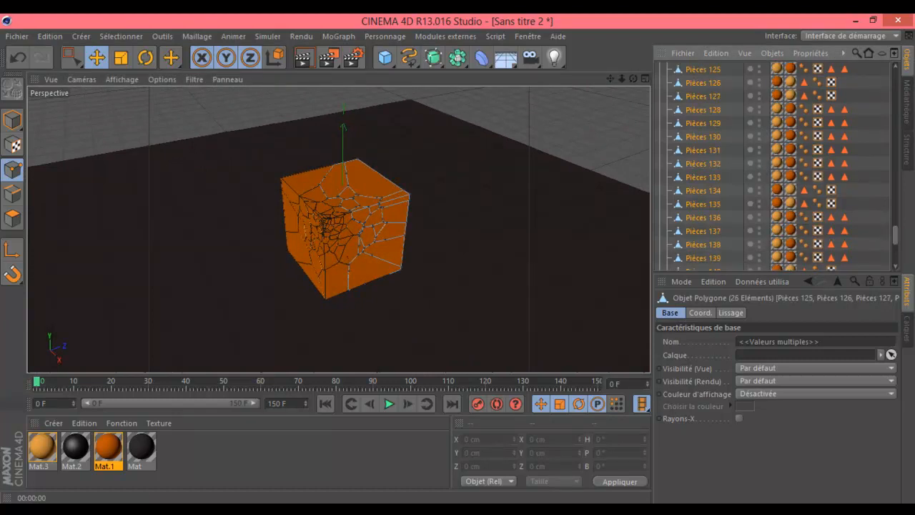
{"action": "left_click_drag", "start_coordinate": [633, 78], "coordinate": [669, 81]}
{"action": "mouse_move", "coordinate": [895, 234]}
{"action": "left_mouse_down"}
{"action": "mouse_move", "coordinate": [895, 216]}
{"action": "mouse_move", "coordinate": [895, 255]}
{"action": "mouse_move", "coordinate": [895, 246]}
{"action": "left_mouse_up"}
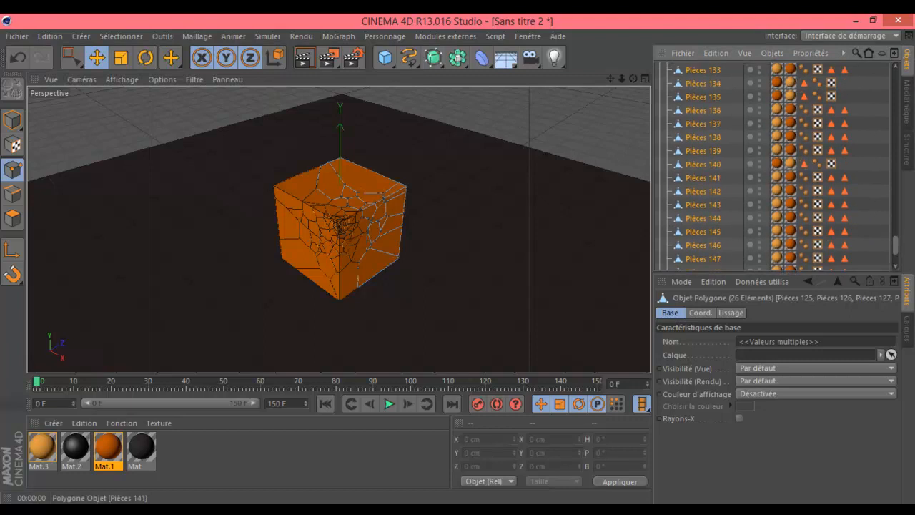
{"action": "key", "text": "alt+g"}
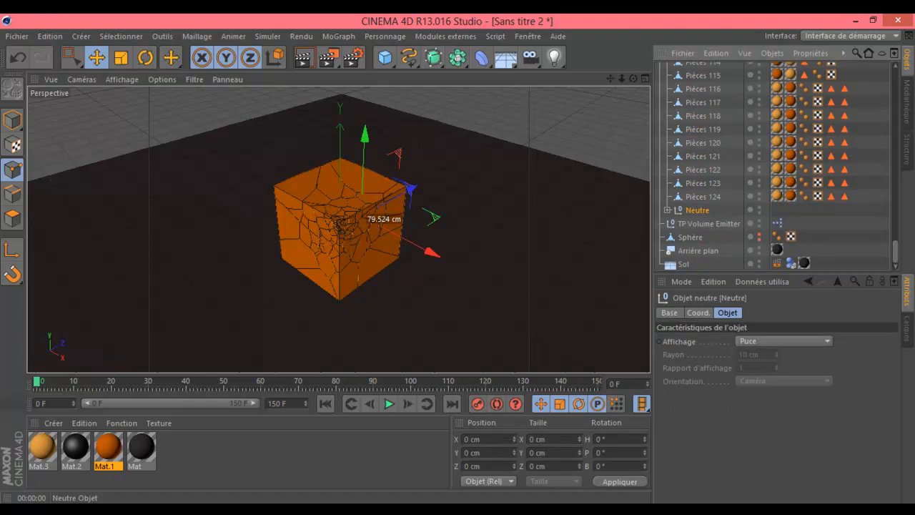
Move the Neutre group out of the Pièces hierarchy to just above Pièces, and collapse Pièces.
{"action": "scroll", "coordinate": [715, 164], "scroll_direction": "up", "scroll_amount": 15}
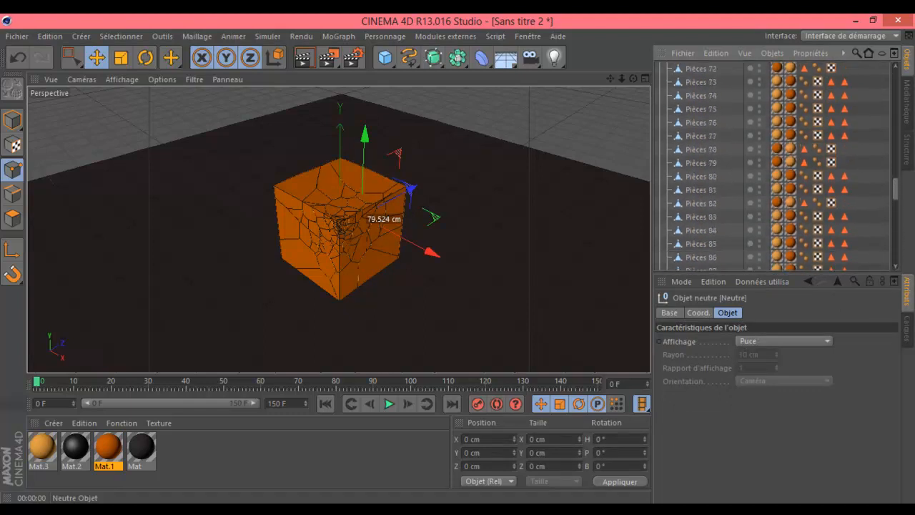
{"action": "scroll", "coordinate": [775, 165], "scroll_direction": "up", "scroll_amount": 15}
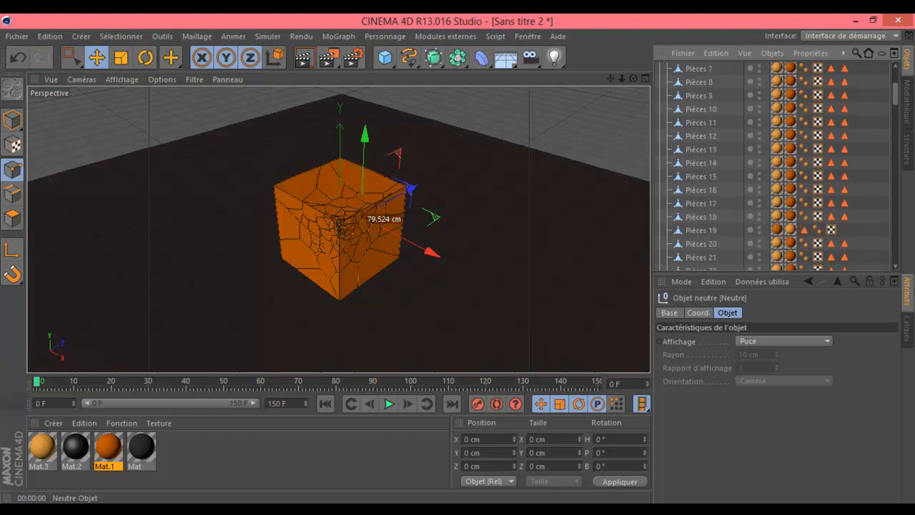
{"action": "left_click_drag", "start_coordinate": [692, 71], "coordinate": [692, 89]}
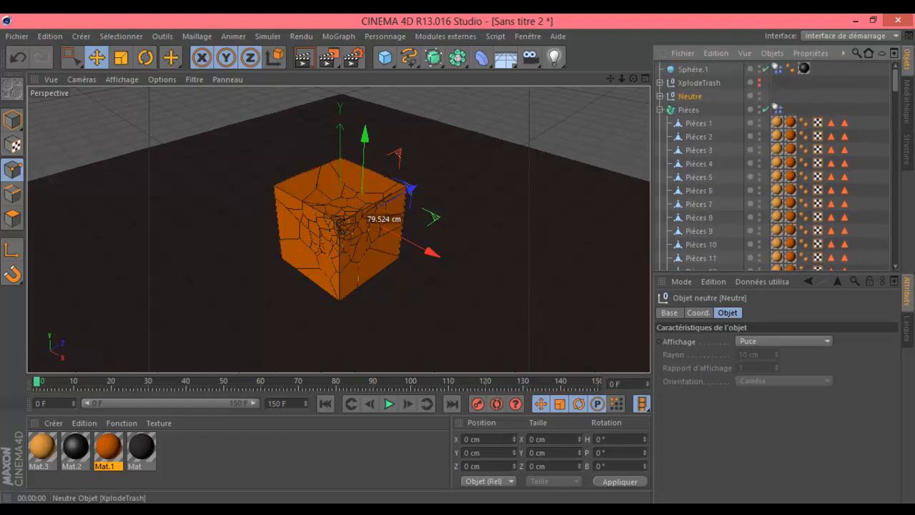
{"action": "left_click", "coordinate": [660, 110]}
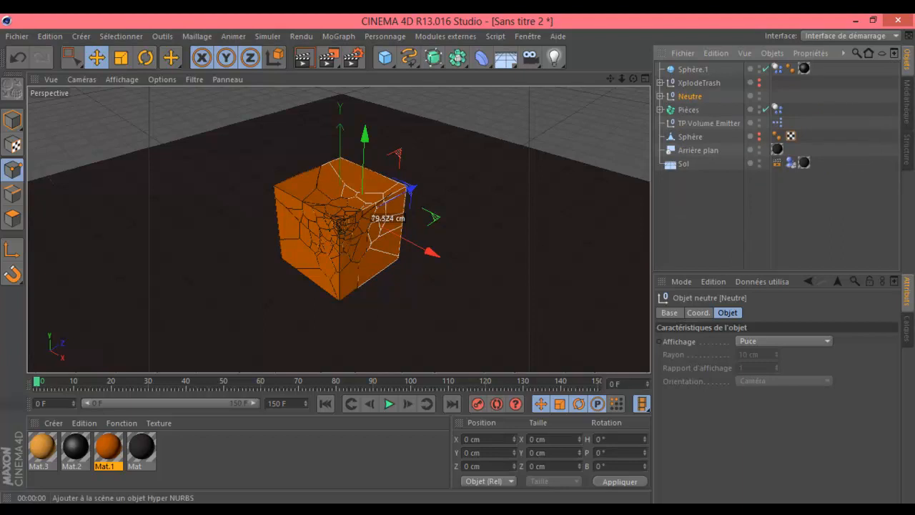
Add a MoGraph Fracture object and make the Neutre group its child.
{"action": "left_click", "coordinate": [338, 36]}
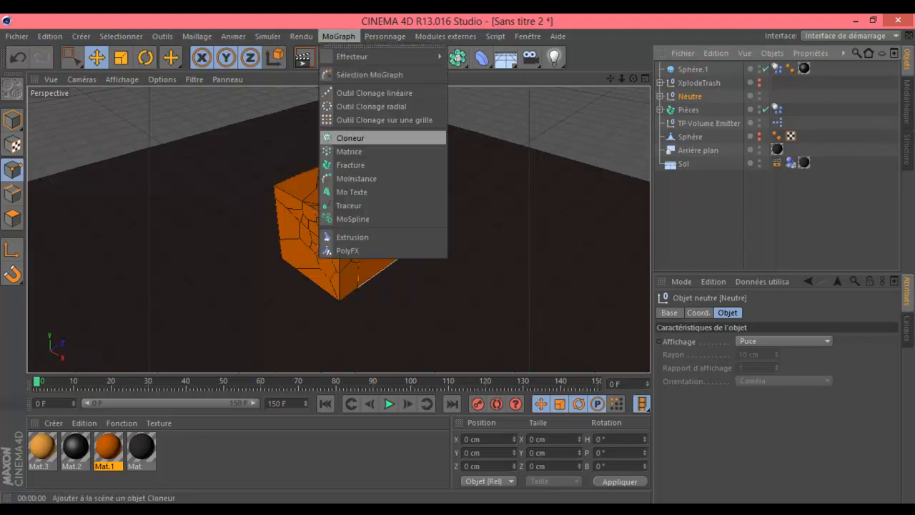
{"action": "left_click", "coordinate": [350, 165]}
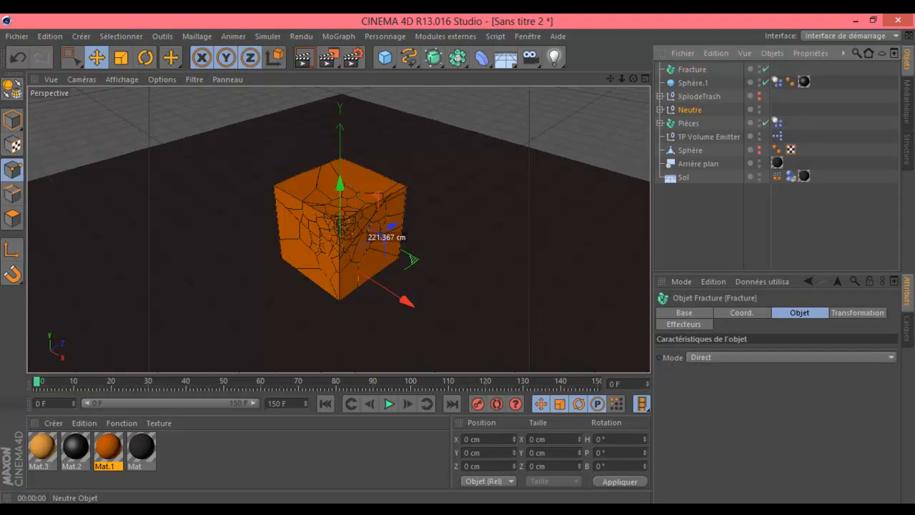
{"action": "left_click_drag", "start_coordinate": [690, 110], "coordinate": [692, 70]}
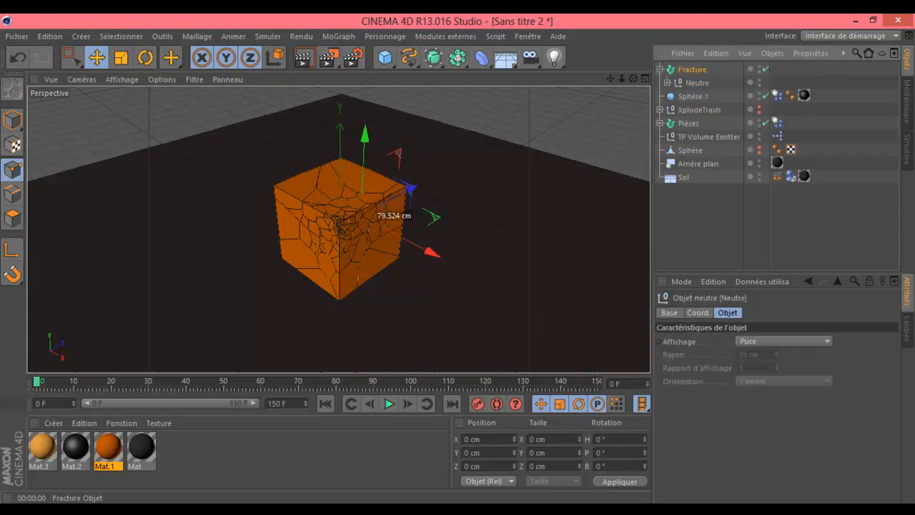
Give the Fracture object a rigid body (Corps rigide) tag and set its dynamics trigger to Au pic de vélocité.
{"action": "right_click", "coordinate": [688, 69]}
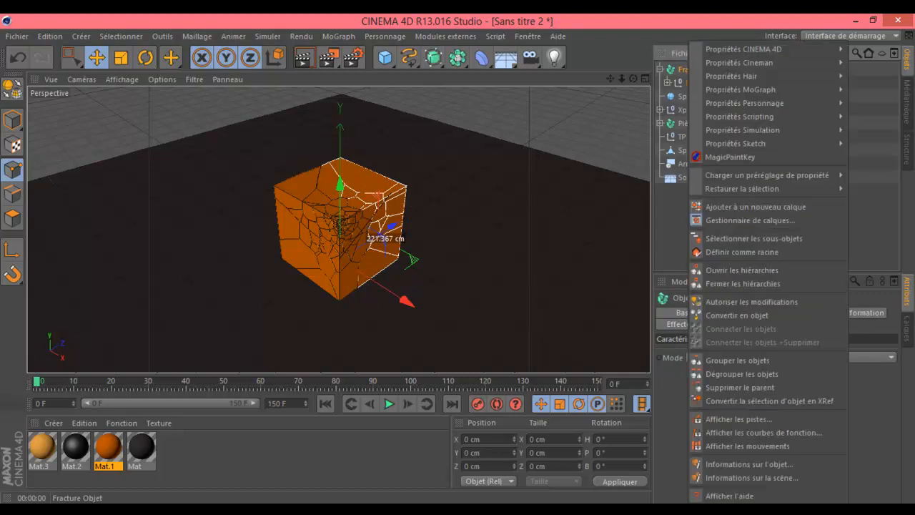
{"action": "mouse_move", "coordinate": [743, 130]}
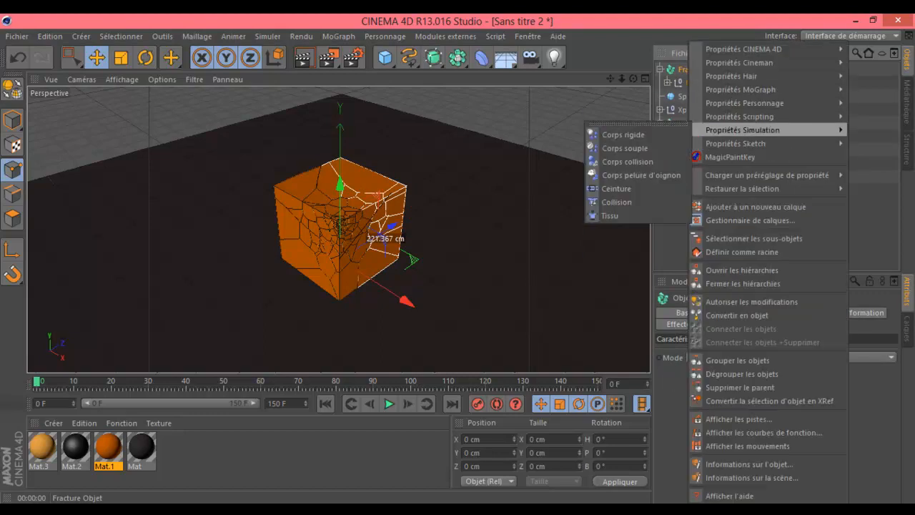
{"action": "left_click", "coordinate": [622, 134]}
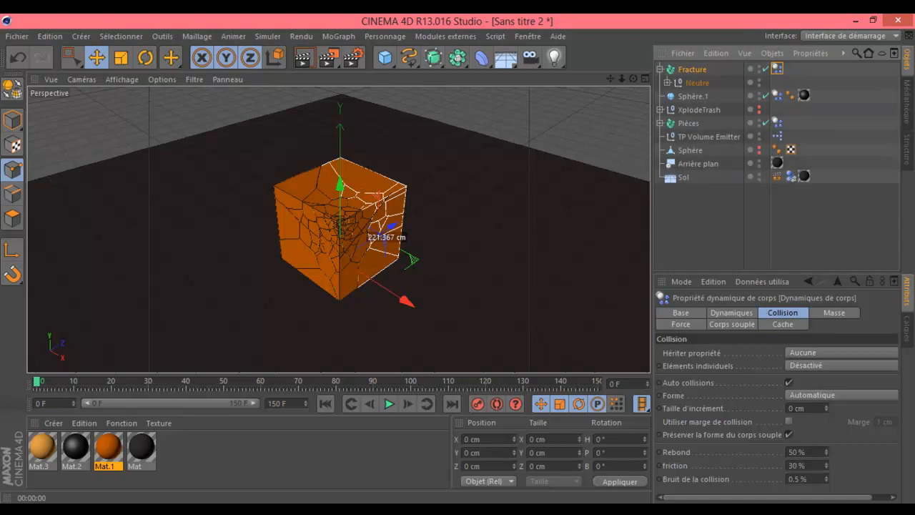
{"action": "left_click", "coordinate": [731, 313]}
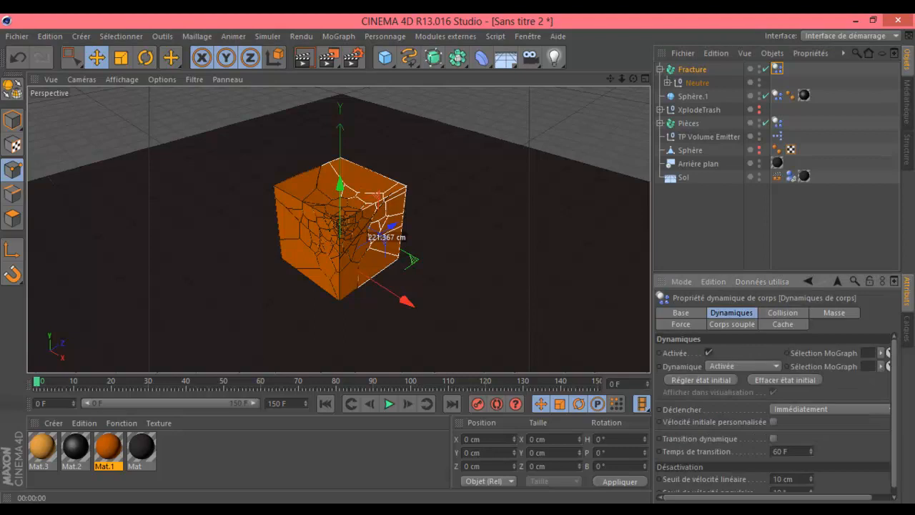
{"action": "left_click", "coordinate": [829, 410]}
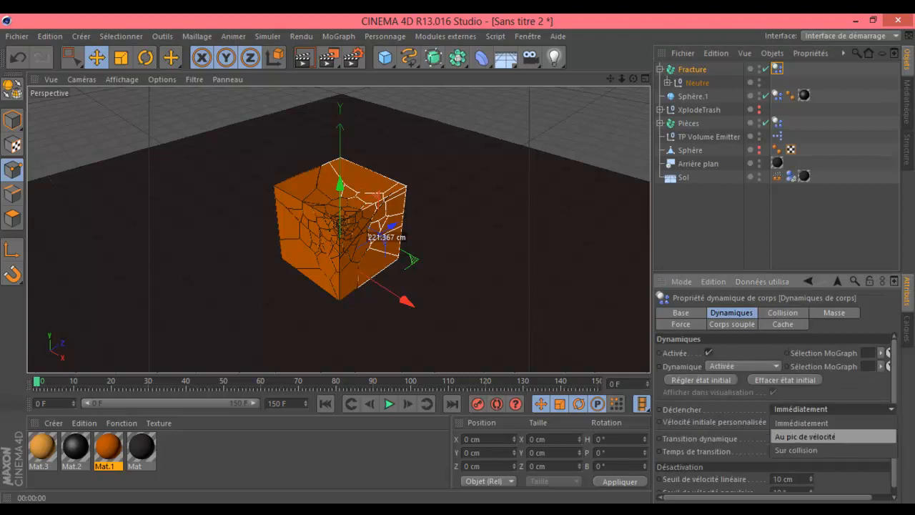
{"action": "left_click", "coordinate": [806, 436]}
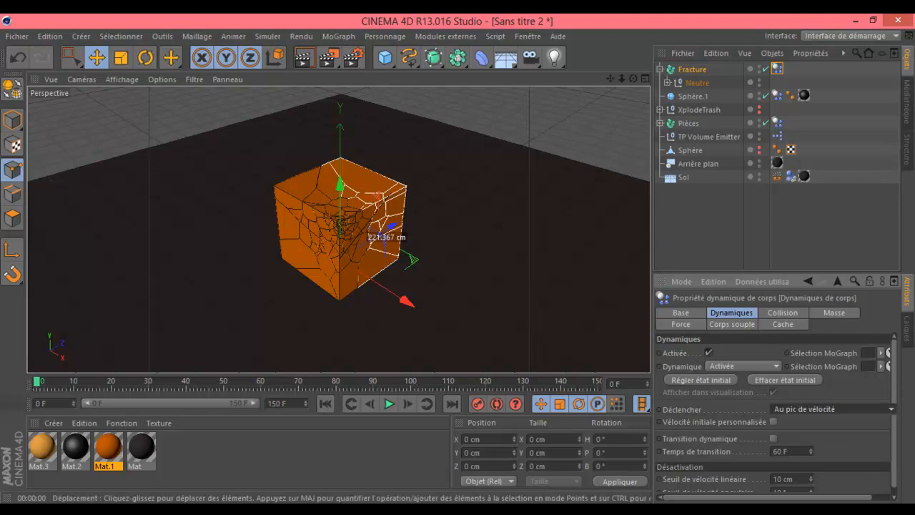
Play the simulation to frame 75, render that frame in the view, and inspect the broken cube from another angle.
{"action": "left_click_drag", "start_coordinate": [342, 236], "coordinate": [334, 192], "text": "alt"}
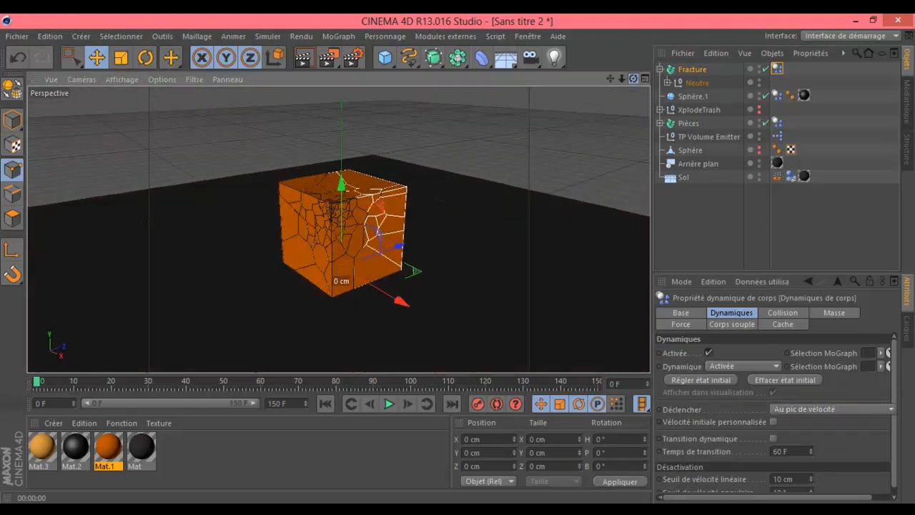
{"action": "left_click", "coordinate": [716, 224]}
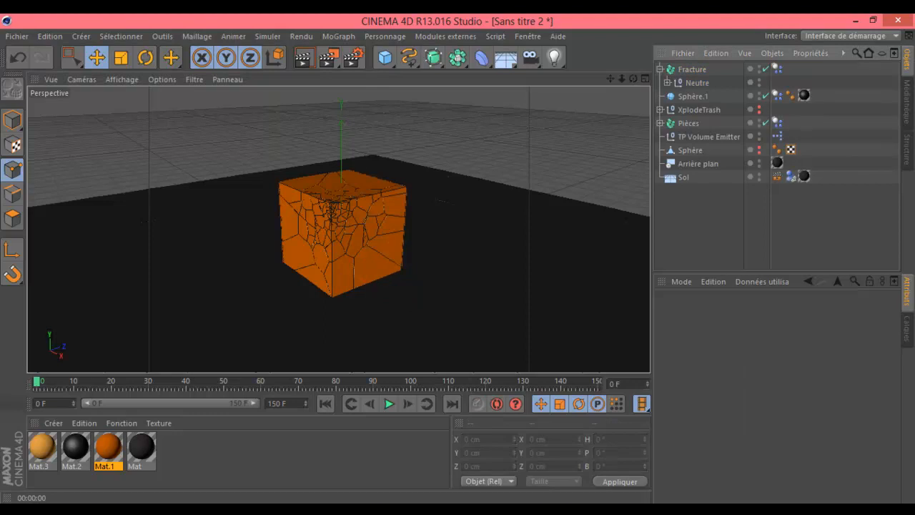
{"action": "left_click", "coordinate": [389, 403]}
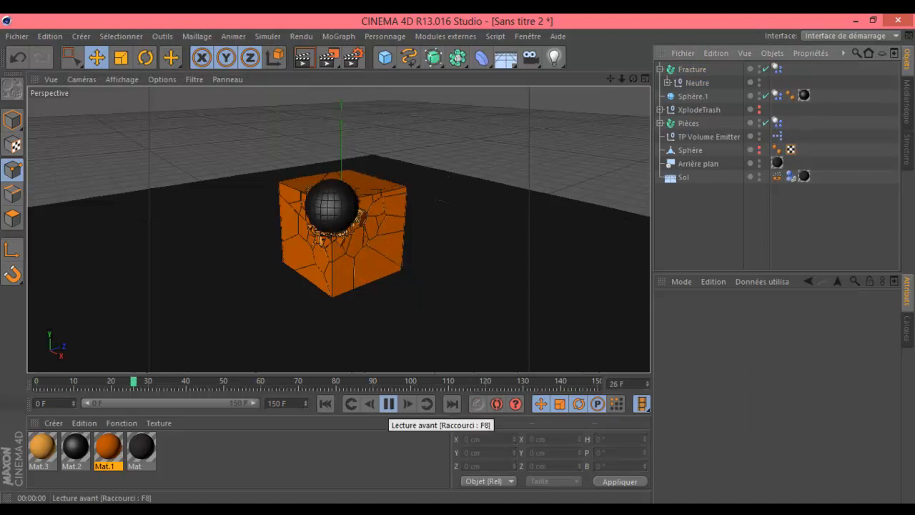
{"action": "left_click", "coordinate": [389, 403]}
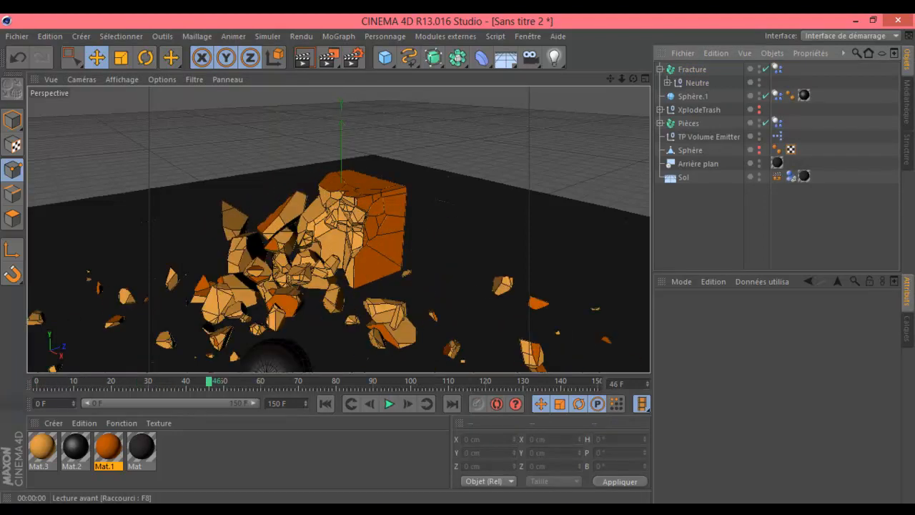
{"action": "left_click", "coordinate": [389, 403]}
{"action": "left_click", "coordinate": [389, 403]}
{"action": "left_click", "coordinate": [304, 58]}
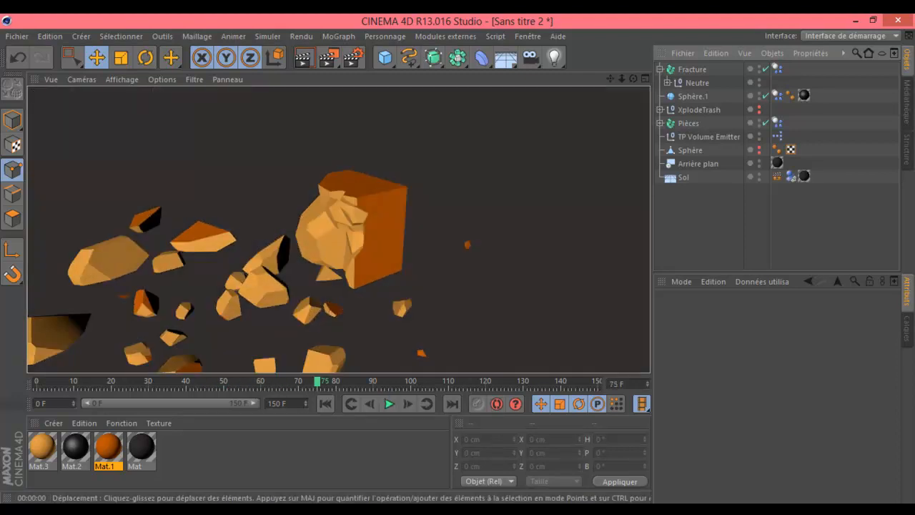
{"action": "left_click_drag", "start_coordinate": [634, 79], "coordinate": [654, 80]}
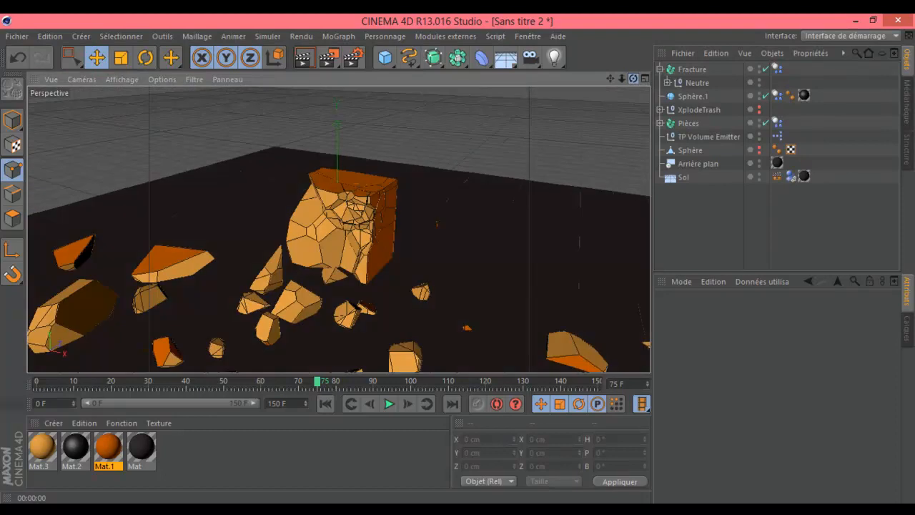
Replay the simulation from frame 0 to frame 30 from a higher viewpoint and render that frame in the view.
{"action": "left_click", "coordinate": [325, 404]}
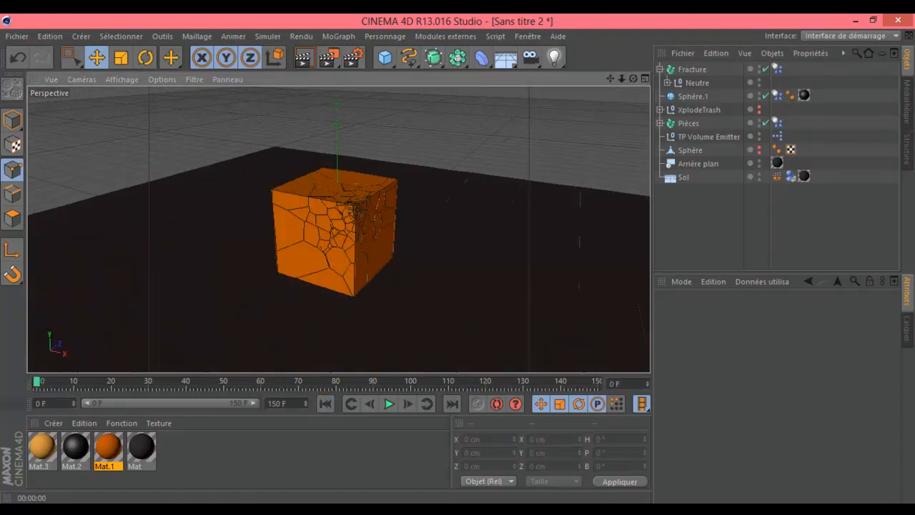
{"action": "left_click_drag", "start_coordinate": [622, 79], "coordinate": [648, 111]}
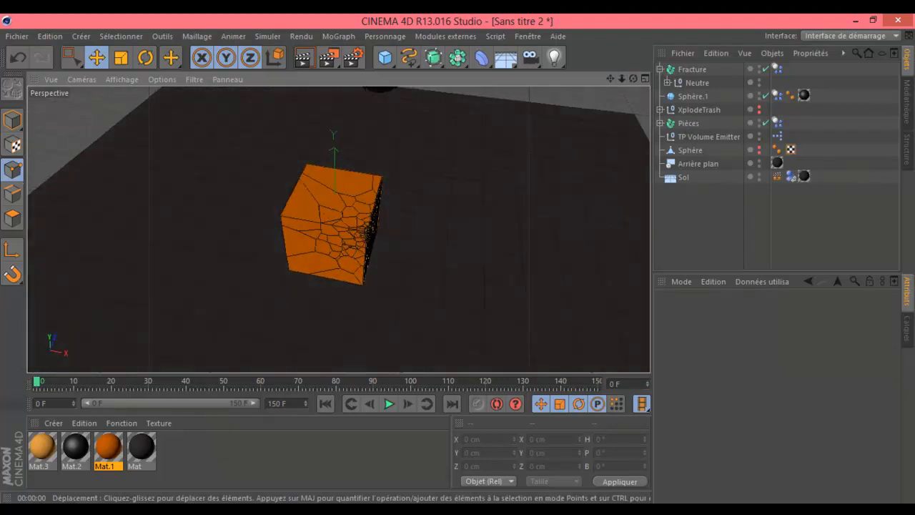
{"action": "left_click", "coordinate": [388, 404]}
{"action": "left_click", "coordinate": [388, 404]}
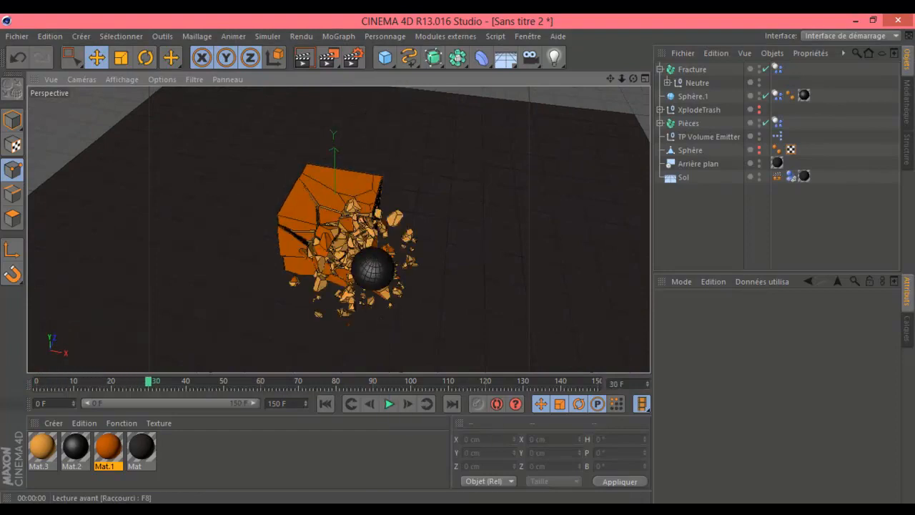
{"action": "left_click", "coordinate": [303, 57]}
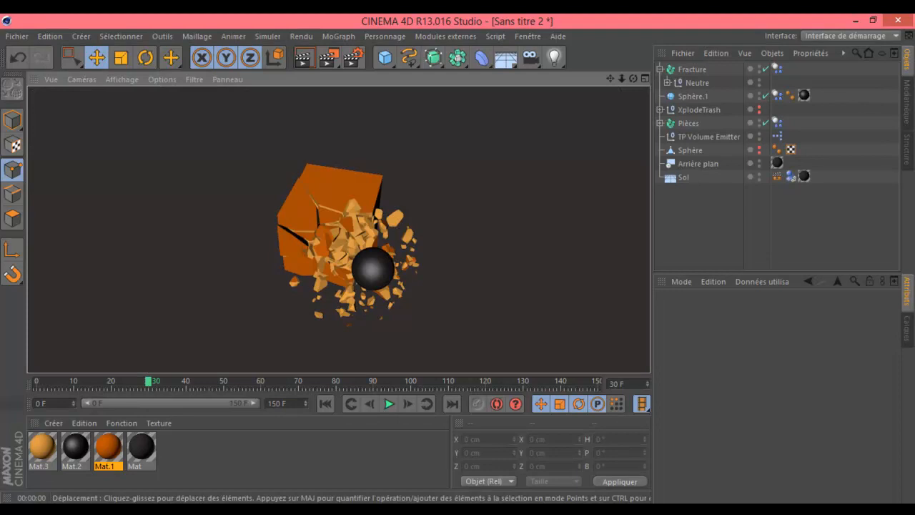
Continue the simulation to frame 61 and render the shattered cube in the view.
{"action": "left_click", "coordinate": [388, 403]}
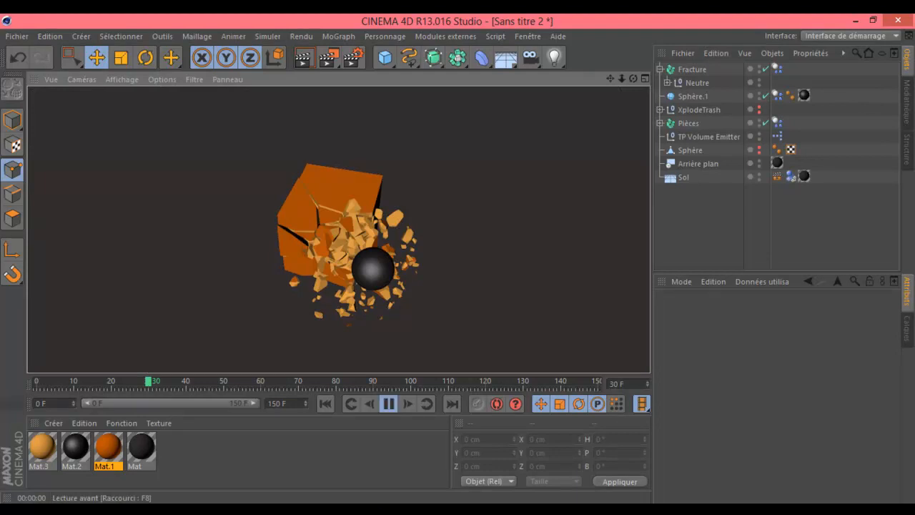
{"action": "left_click", "coordinate": [389, 404]}
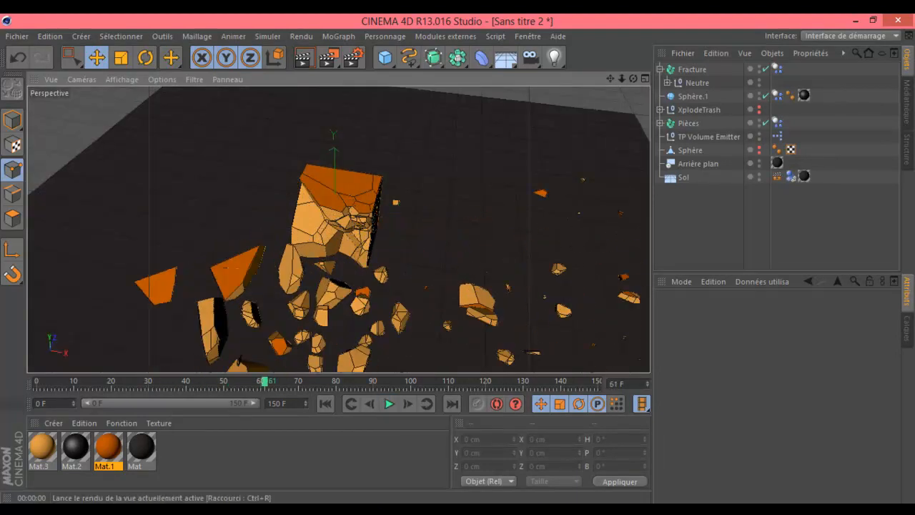
{"action": "left_click", "coordinate": [303, 57]}
Inspect the broken cube from other angles, and rewind the animation to frame 0 for a closer view of the cube.
{"action": "left_click_drag", "start_coordinate": [634, 79], "coordinate": [577, 73]}
{"action": "left_click_drag", "start_coordinate": [633, 78], "coordinate": [654, 73]}
{"action": "left_click", "coordinate": [325, 404]}
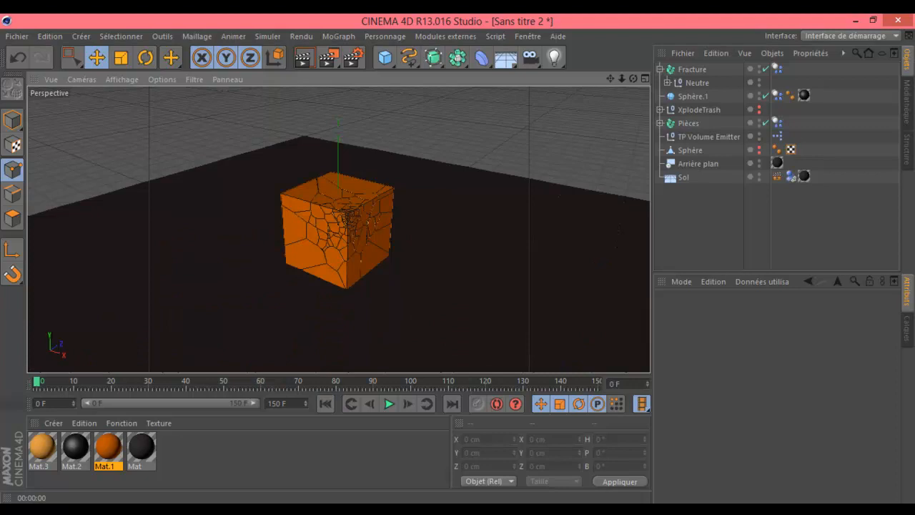
{"action": "left_click_drag", "start_coordinate": [622, 79], "coordinate": [596, 92]}
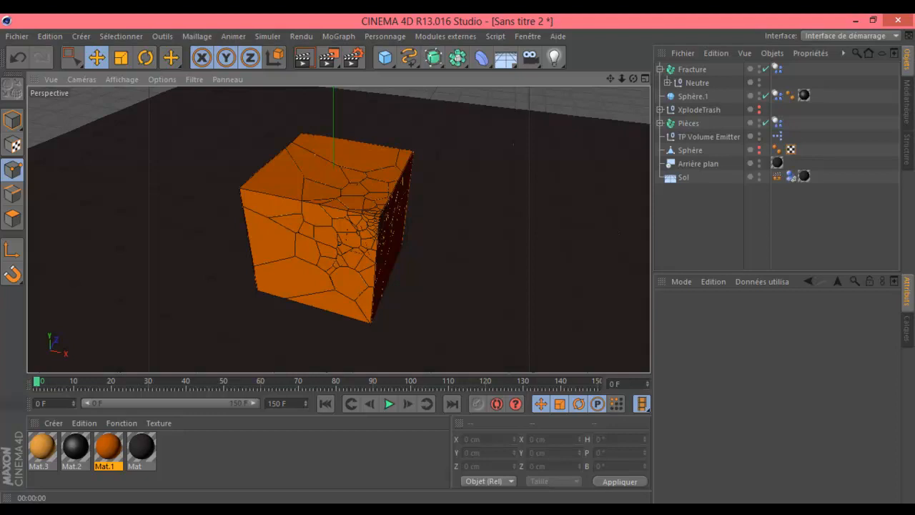